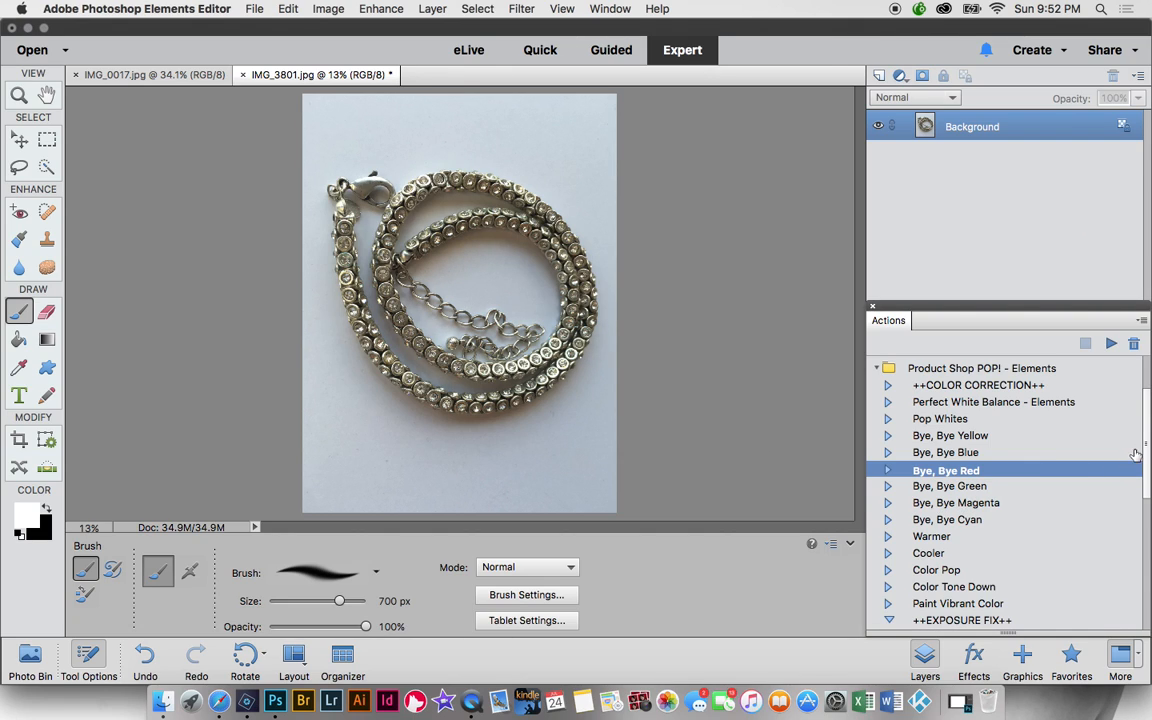
- Run the Let There Be Light - Elements action to add its brightening layer
left_click_drag(1146, 445, 1148, 504)
left_click(948, 512)
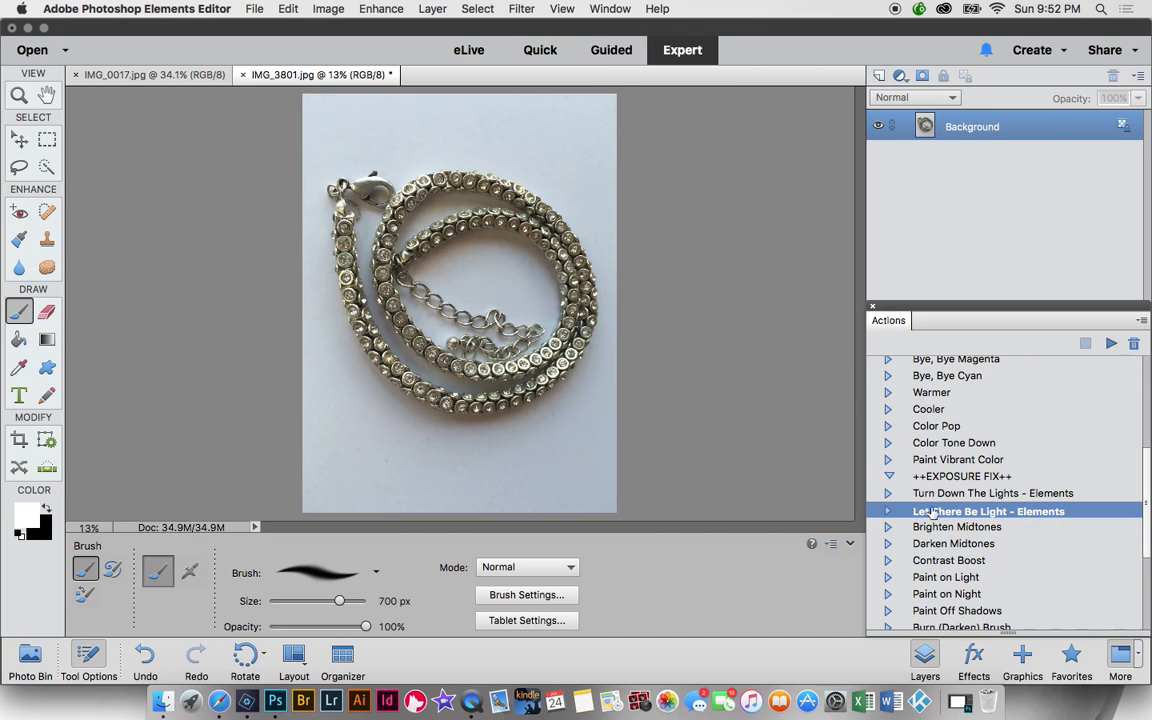
left_click(1110, 344)
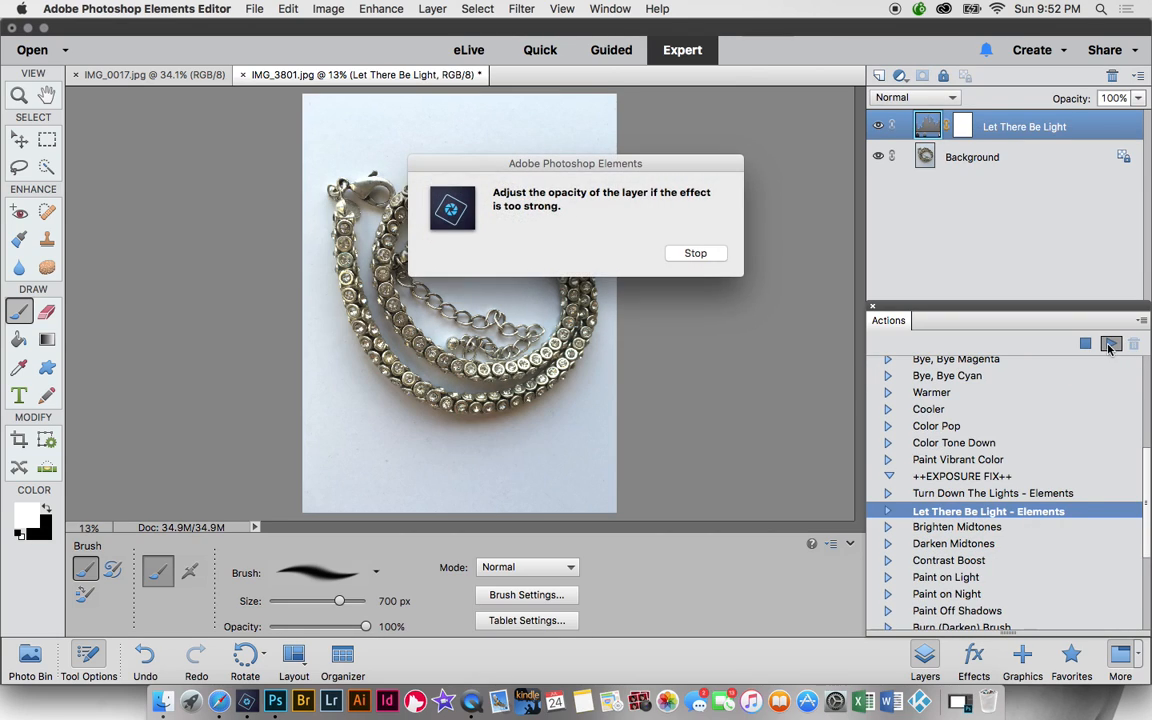
left_click(696, 252)
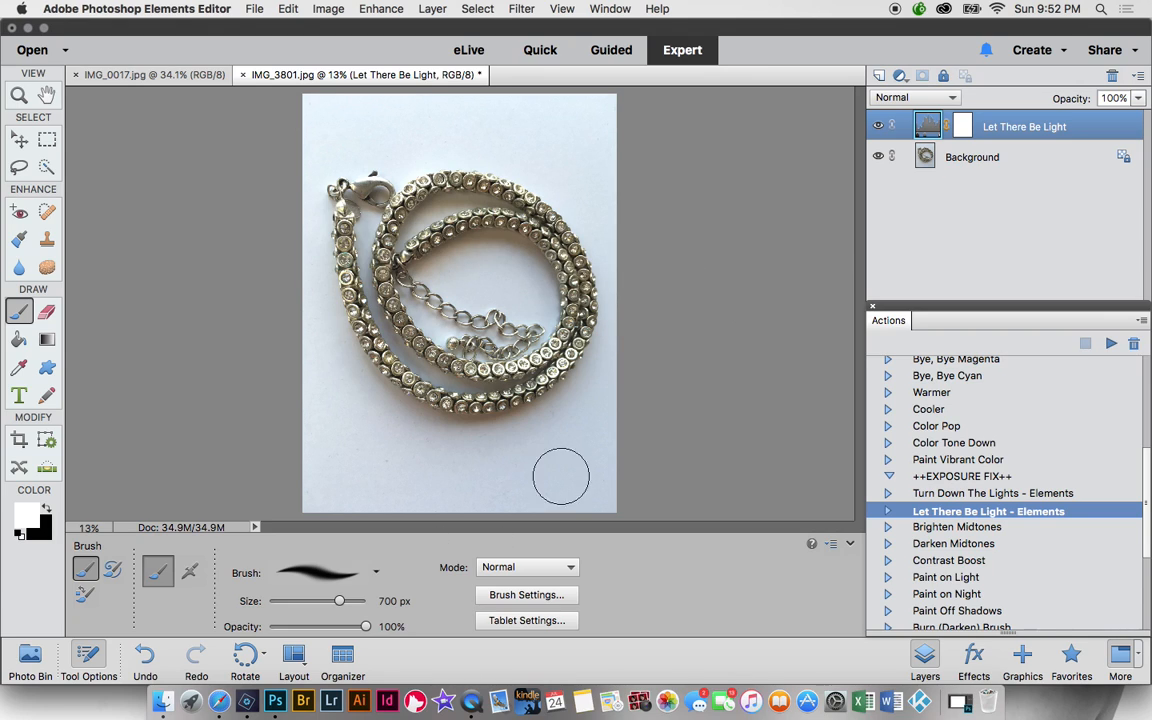
- Run the Brighten Midtones action to add a second brightening layer
left_click(968, 548)
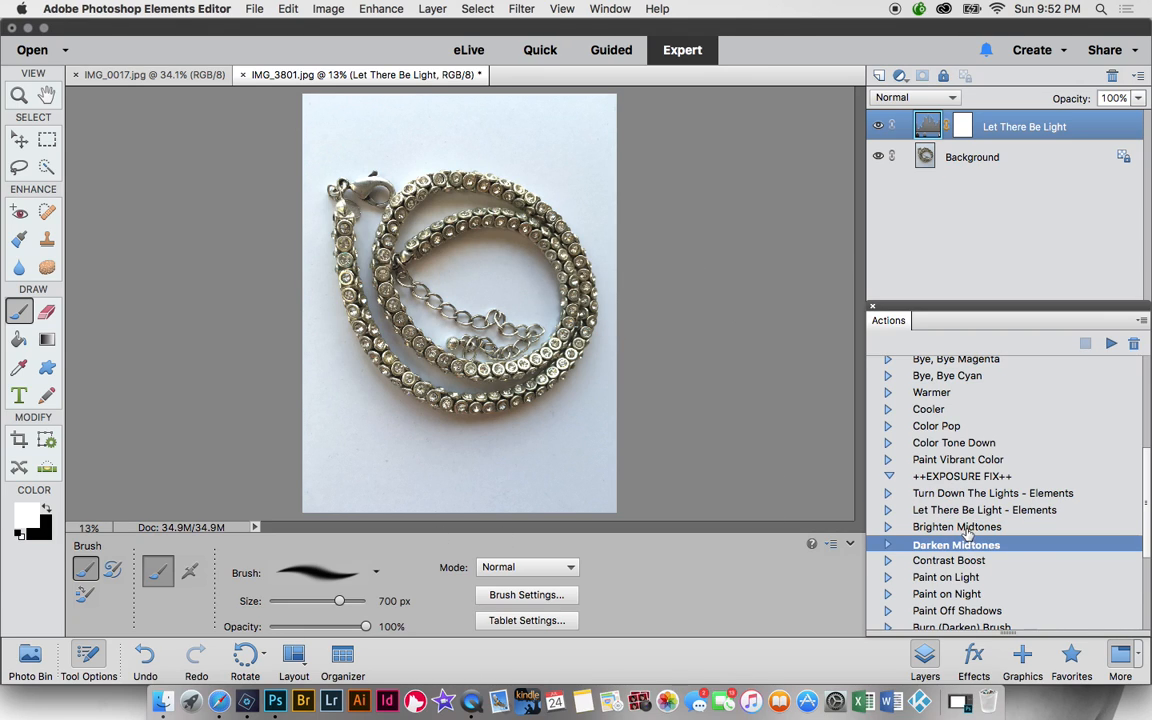
left_click(958, 527)
left_click(1110, 344)
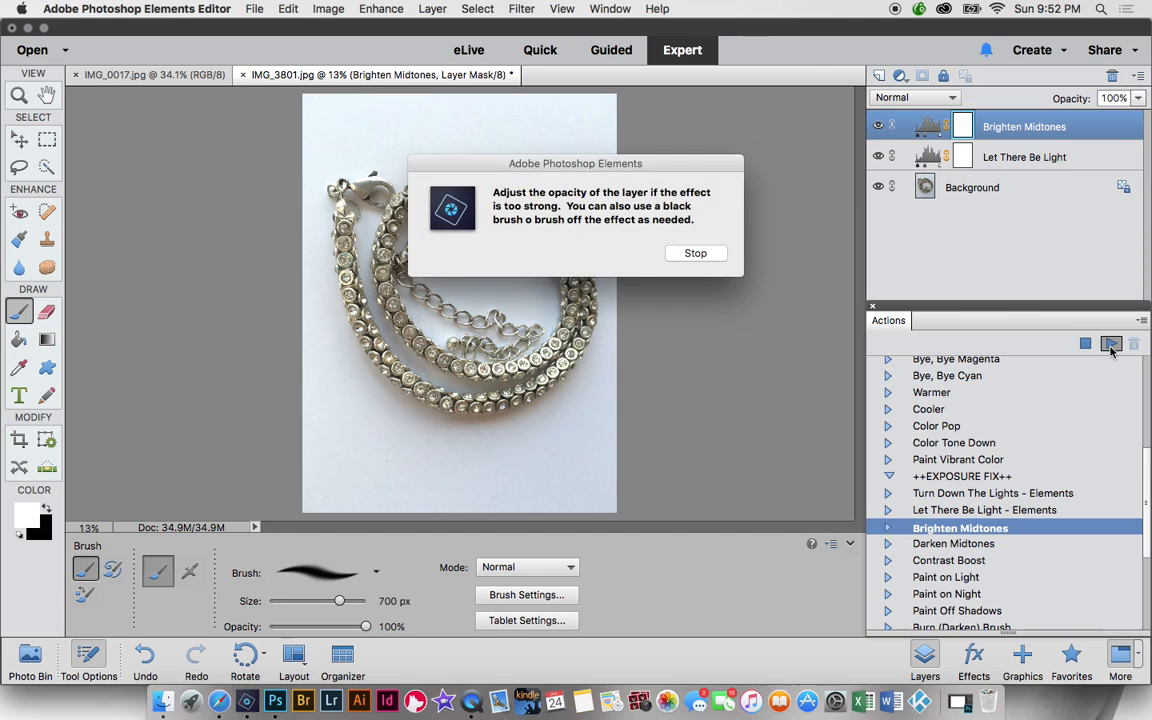
left_click(698, 256)
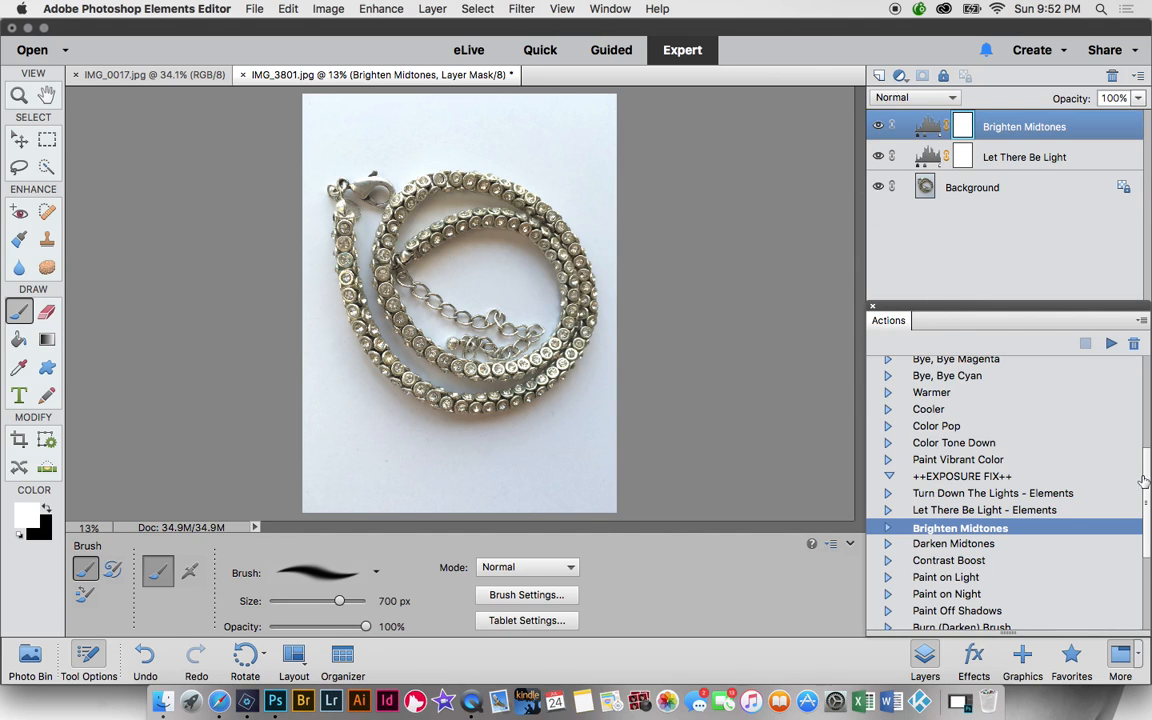
scroll(990, 436, "up", 5)
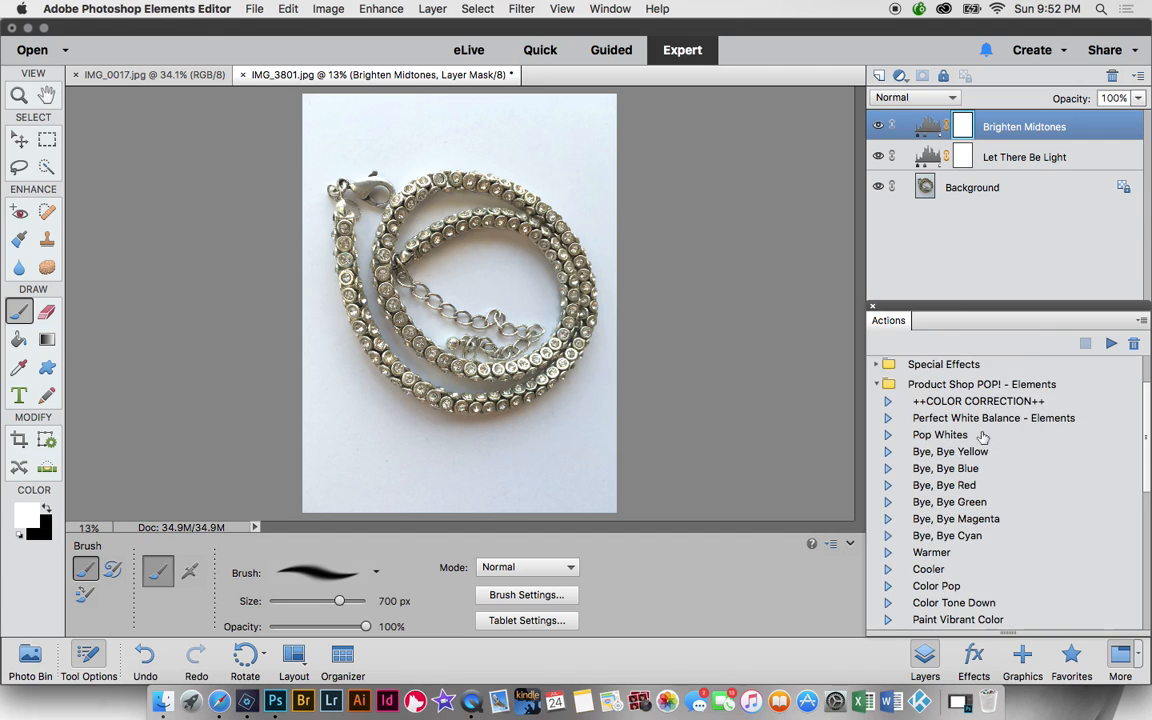
- Run Pop Whites, sampling the background as the Levels white point to make it pure white
left_click(990, 436)
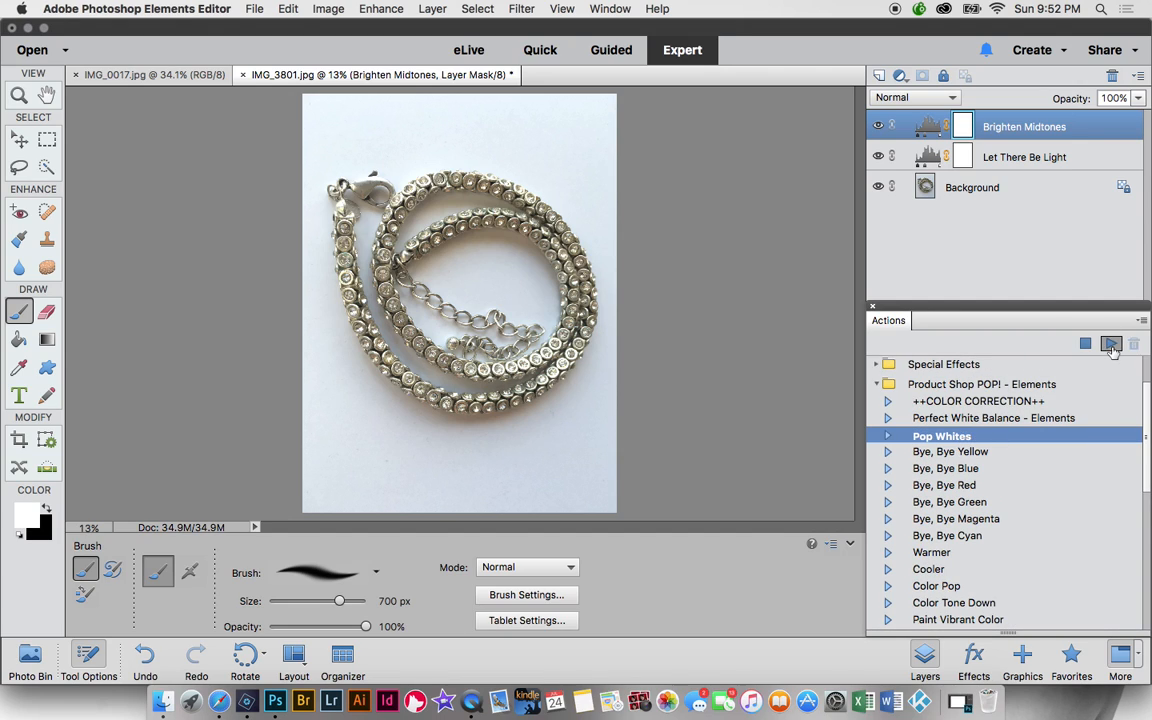
left_click(1112, 344)
left_click(684, 262)
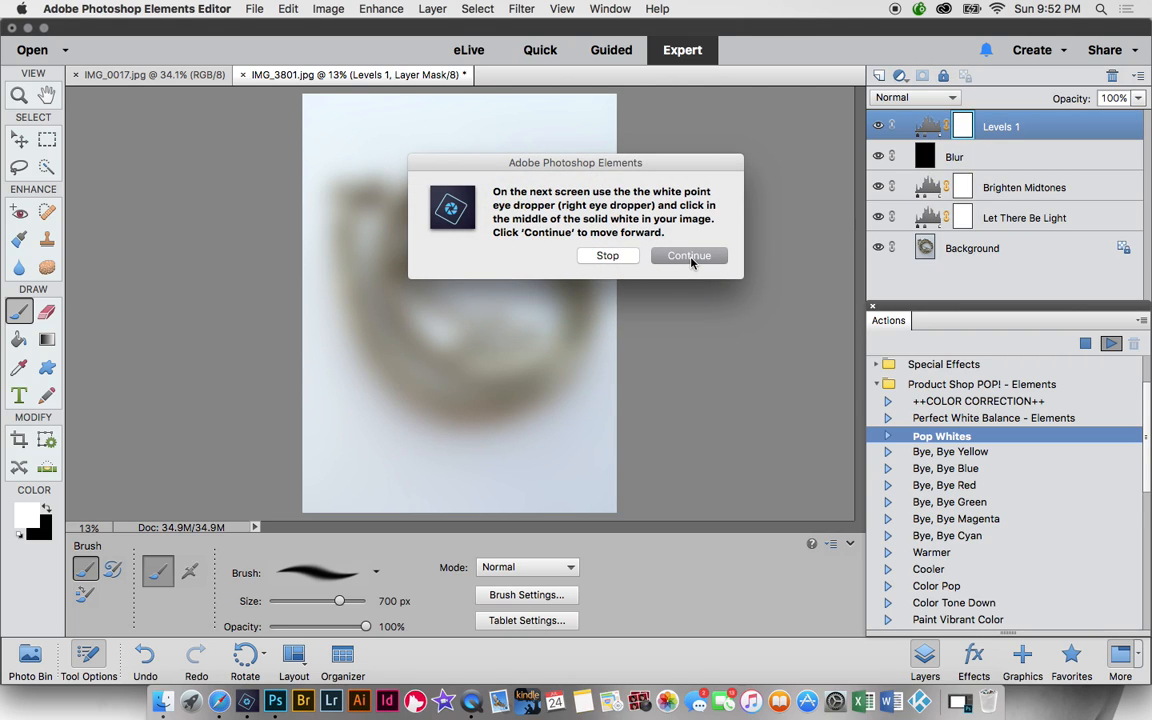
left_click(689, 257)
left_click(722, 330)
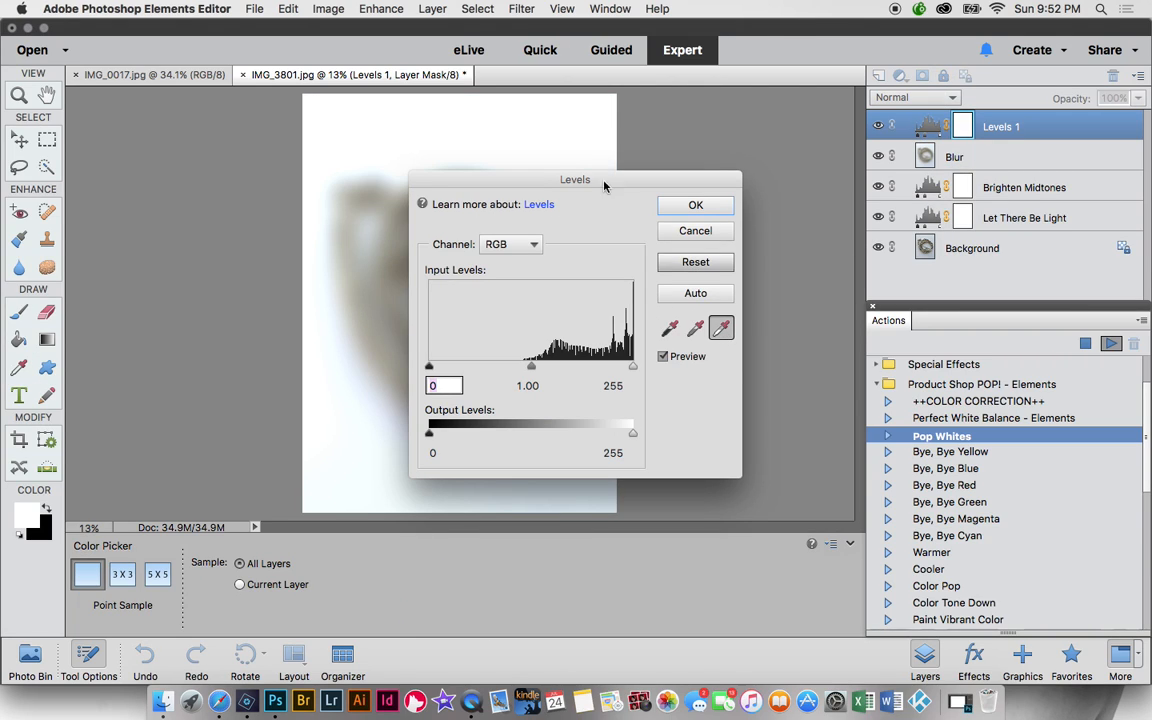
left_click(505, 140)
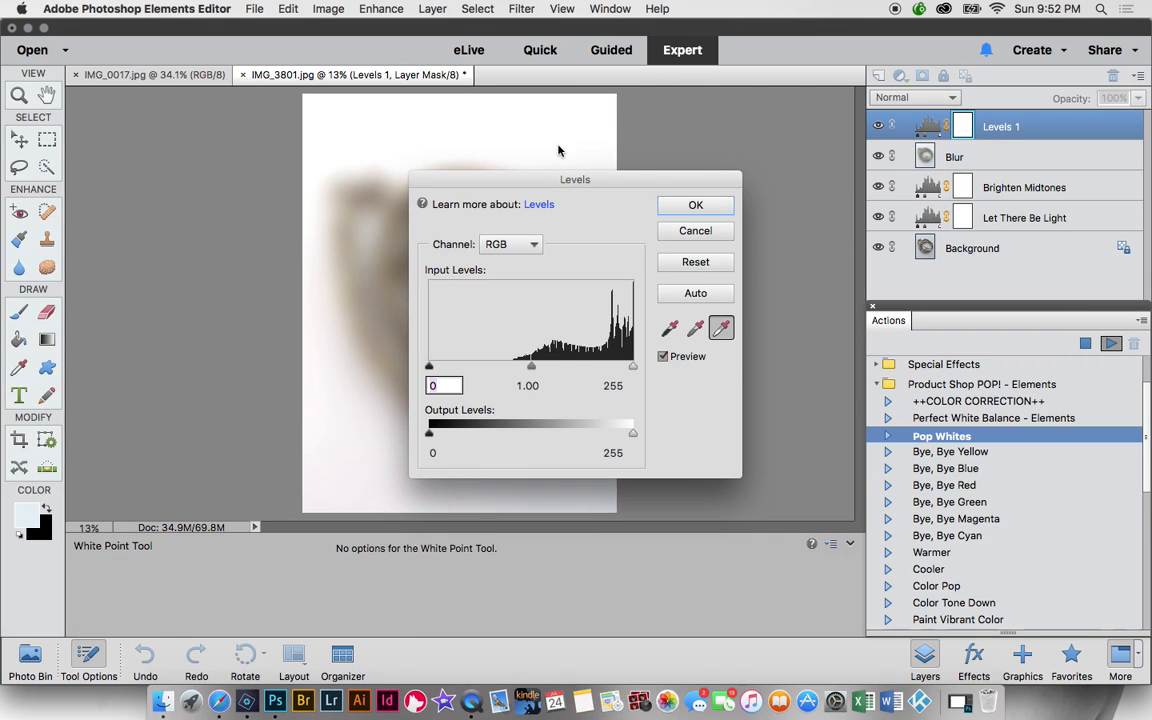
left_click(696, 206)
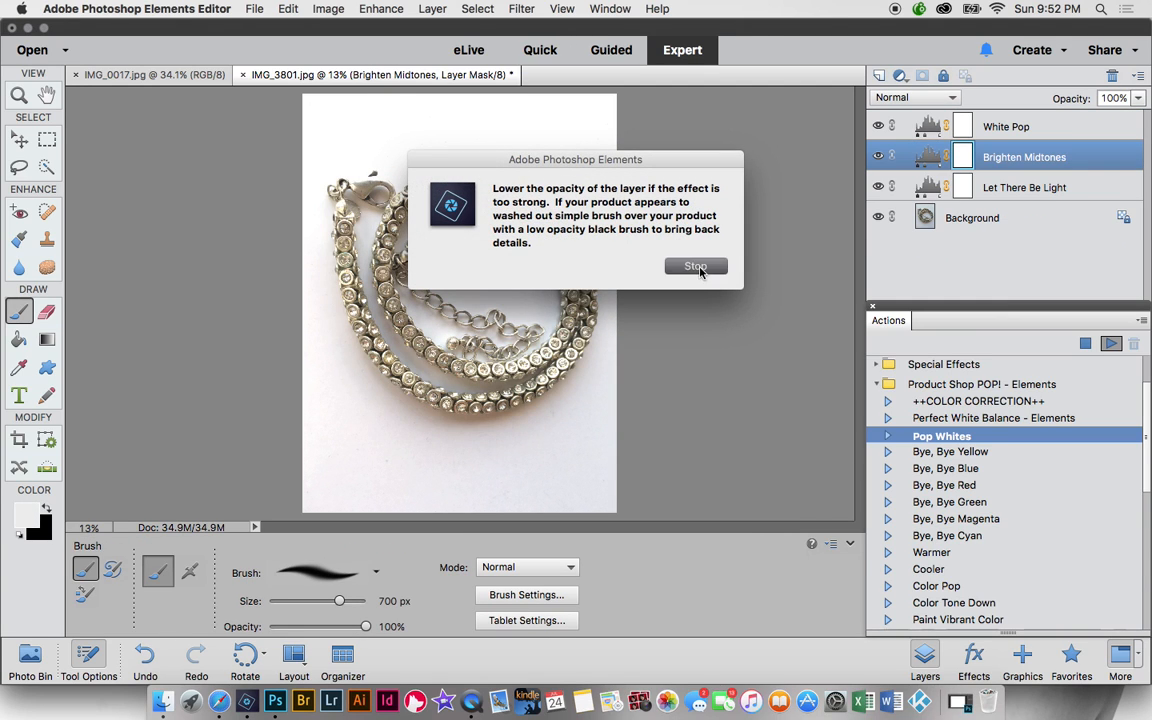
left_click(695, 267)
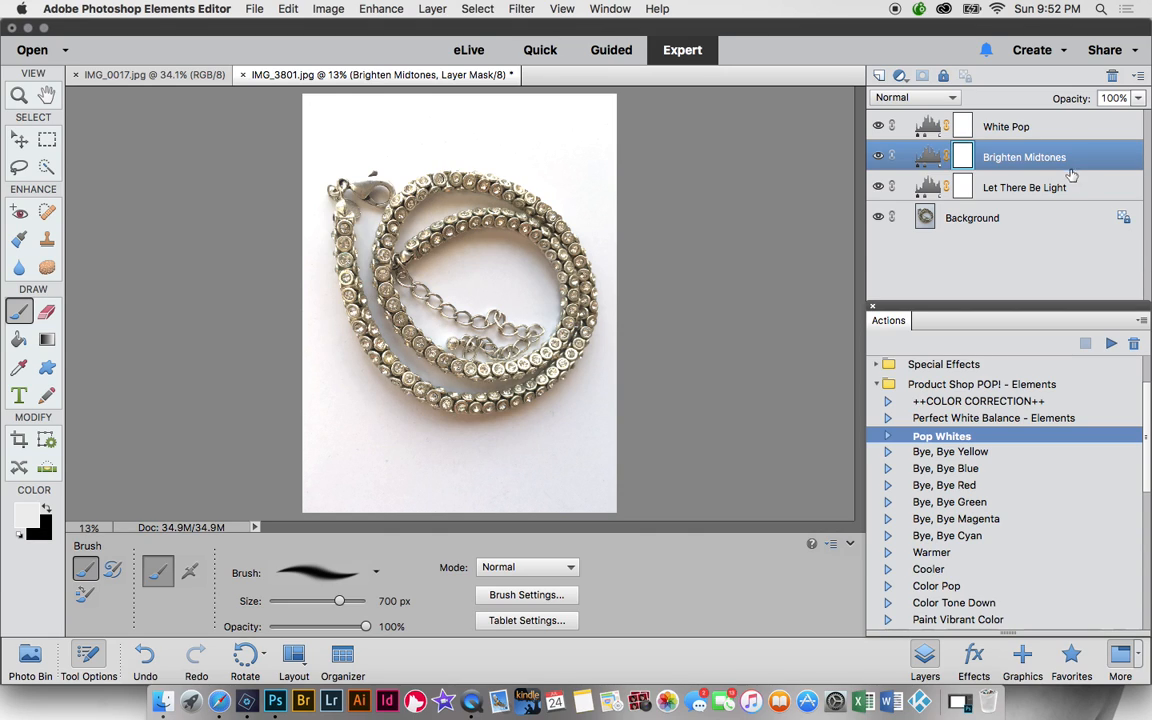
- With the White Pop layer active, run the Bye, Bye Yellow action
left_click(1035, 131)
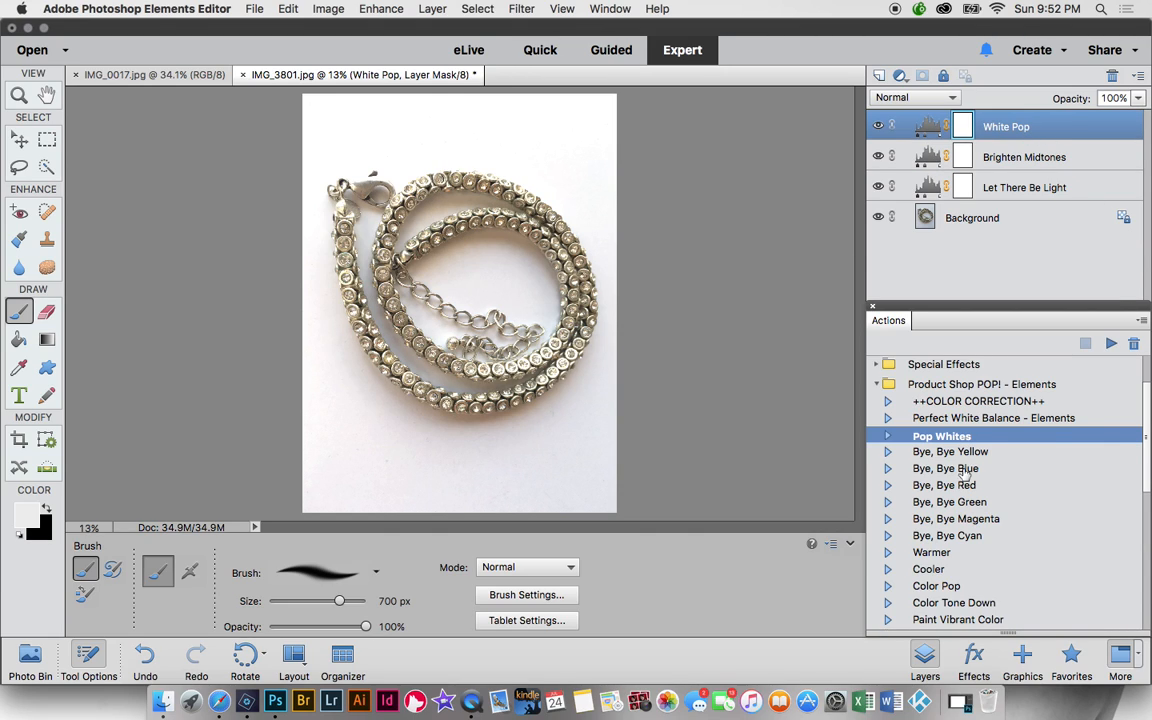
left_click_drag(1148, 437, 1148, 444)
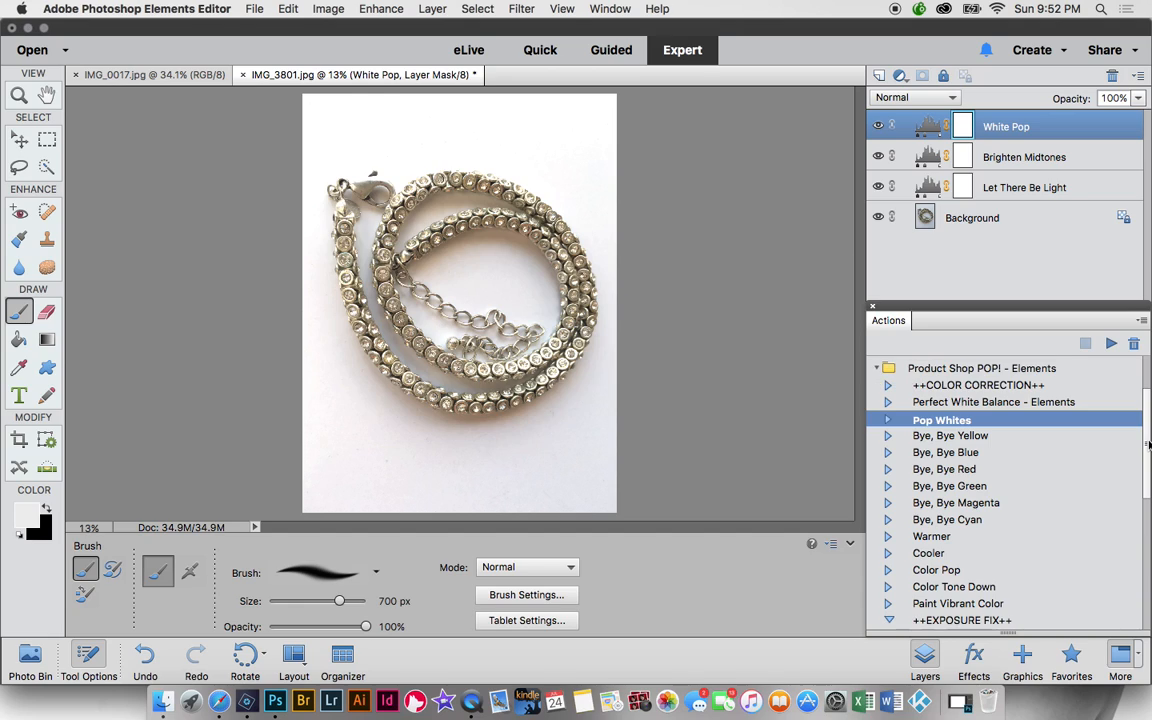
left_click(980, 438)
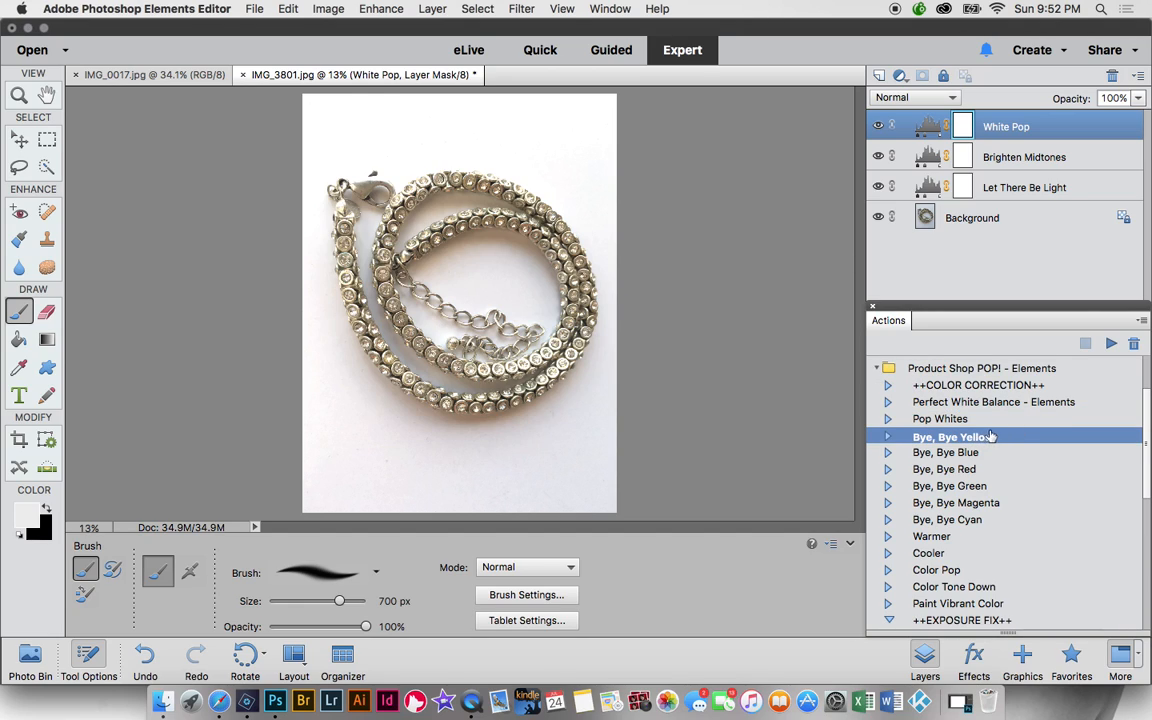
left_click(1110, 344)
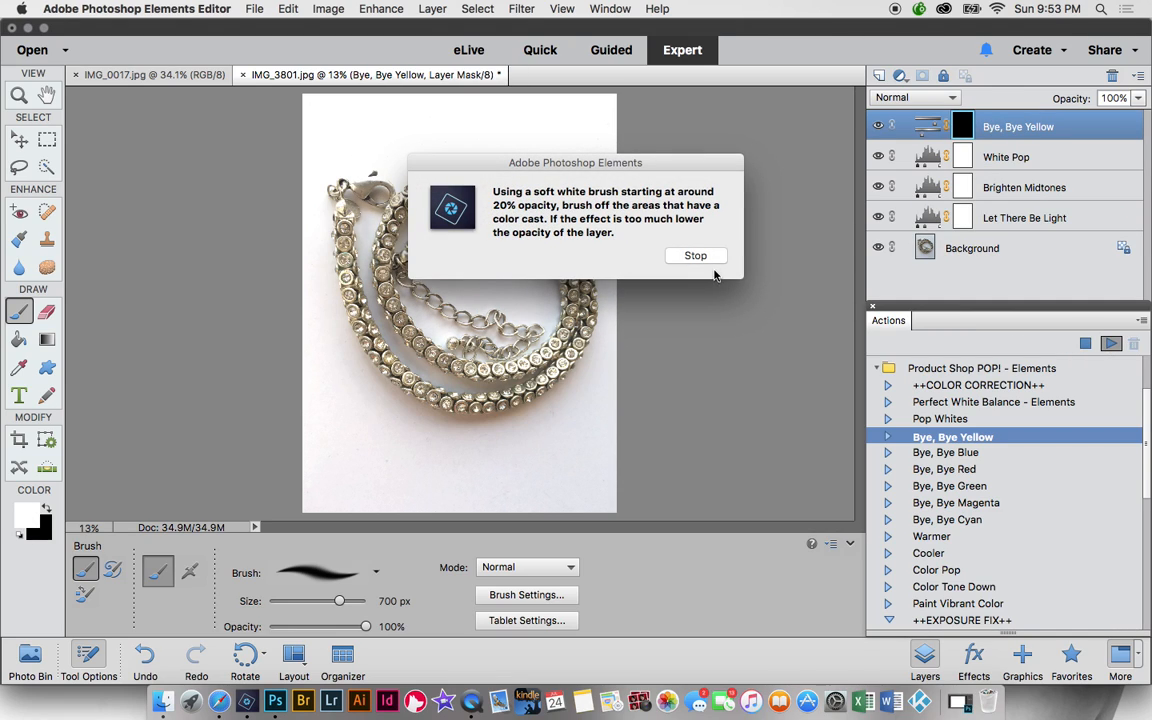
left_click(710, 260)
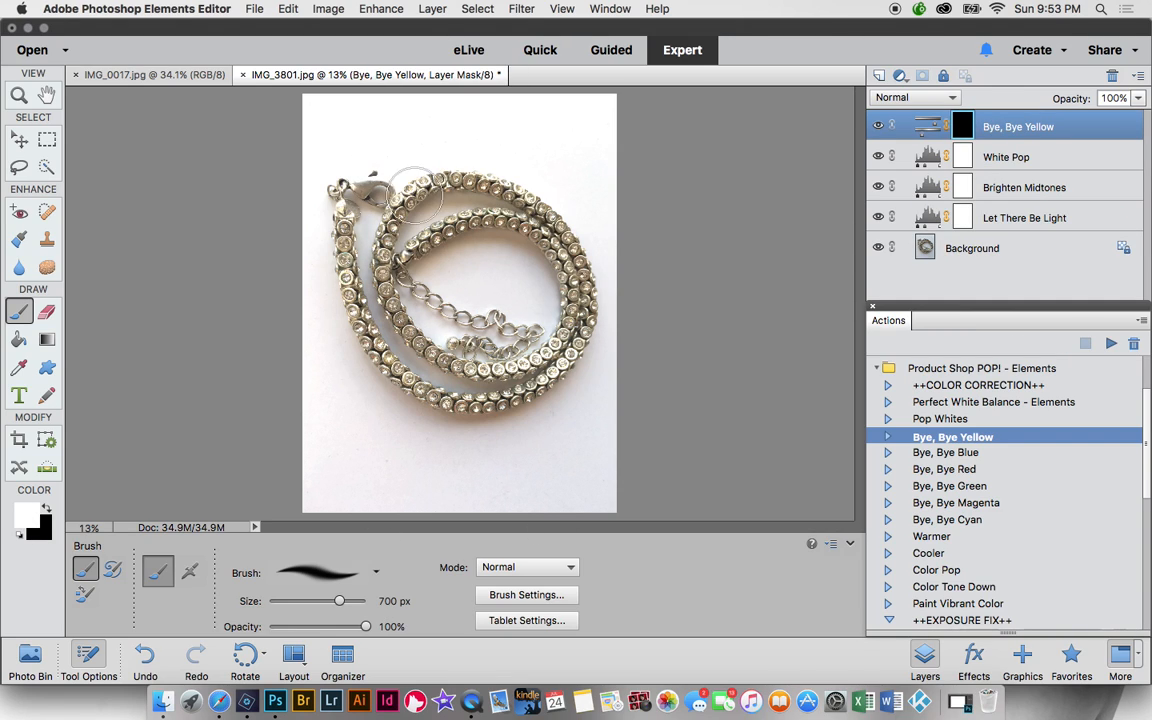
- Paint the yellow correction over the necklace with a 30% opacity, 1100 px brush
key("3")
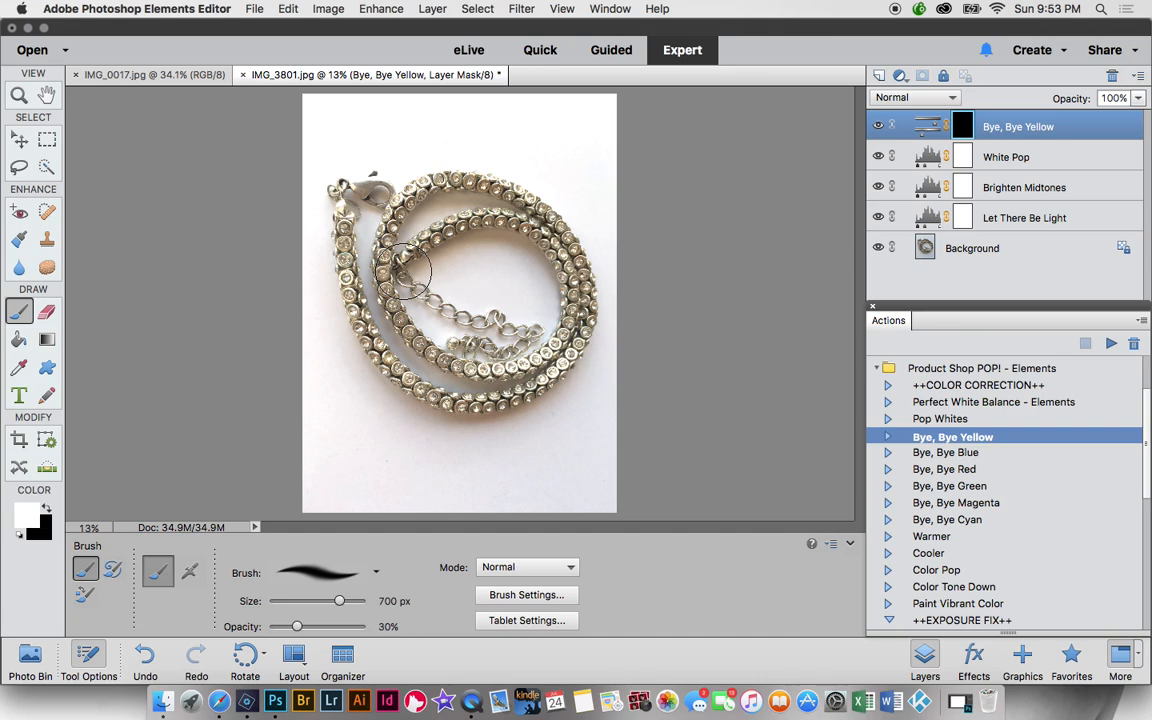
key("bracketright")
key("bracketright")
key("bracketright")
key("bracketright")
mouse_move(351, 238)
left_mouse_down()
mouse_move(403, 247)
mouse_move(421, 265)
mouse_move(433, 333)
mouse_move(513, 380)
mouse_move(474, 394)
mouse_move(499, 393)
mouse_move(510, 364)
mouse_move(535, 378)
mouse_move(471, 413)
mouse_move(408, 342)
mouse_move(367, 258)
mouse_move(309, 270)
mouse_move(383, 369)
mouse_move(356, 266)
mouse_move(421, 166)
mouse_move(525, 207)
mouse_move(568, 254)
mouse_move(555, 229)
mouse_move(566, 274)
mouse_move(568, 243)
mouse_move(461, 196)
mouse_move(474, 194)
mouse_move(436, 220)
mouse_move(389, 192)
mouse_move(499, 297)
mouse_move(603, 345)
mouse_move(482, 270)
left_mouse_up()
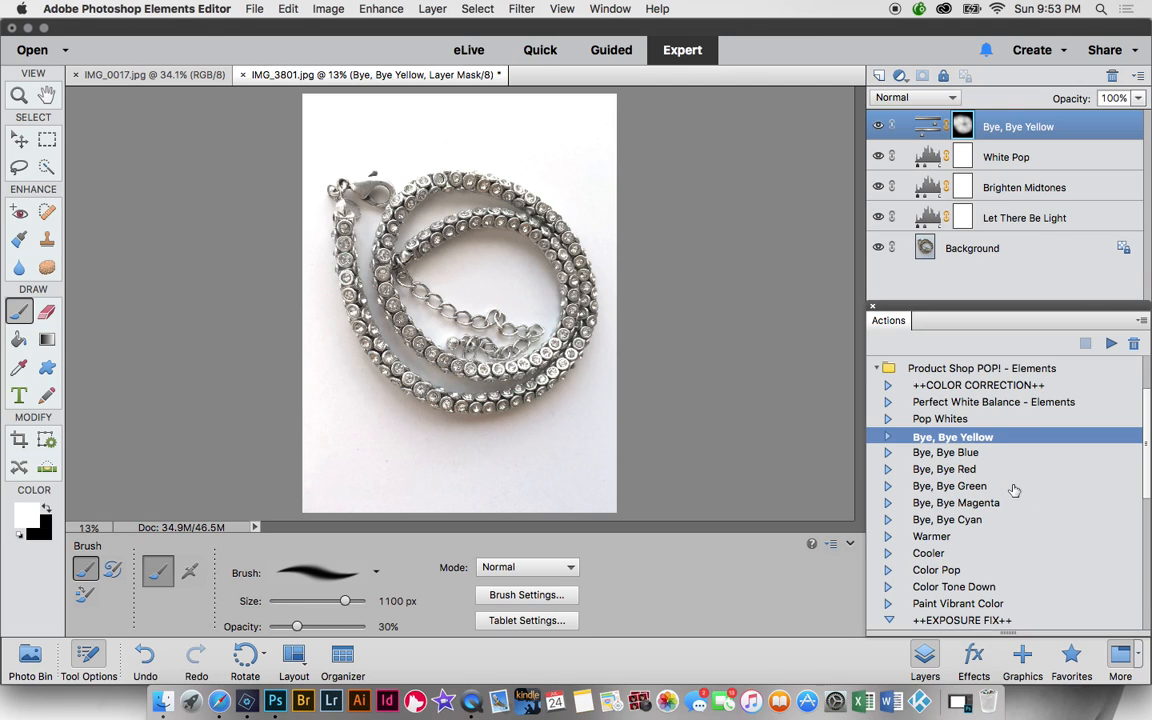
left_click(1070, 470)
- Run Bye, Bye Red and brush its red-cast correction across the necklace
left_click(1111, 343)
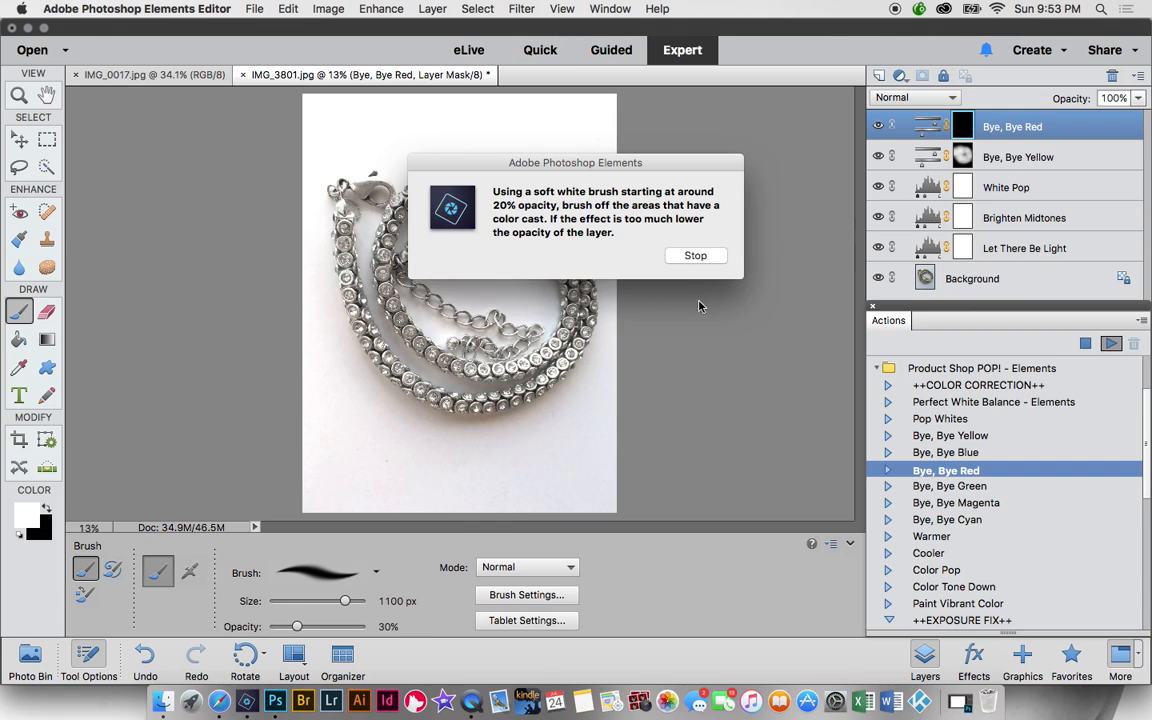
left_click(714, 259)
mouse_move(586, 416)
left_mouse_down()
mouse_move(558, 433)
mouse_move(577, 397)
mouse_move(552, 395)
mouse_move(551, 406)
mouse_move(494, 426)
mouse_move(420, 402)
mouse_move(445, 392)
mouse_move(396, 224)
mouse_move(444, 231)
mouse_move(460, 292)
mouse_move(403, 286)
mouse_move(518, 256)
mouse_move(491, 196)
mouse_move(535, 353)
left_mouse_up()
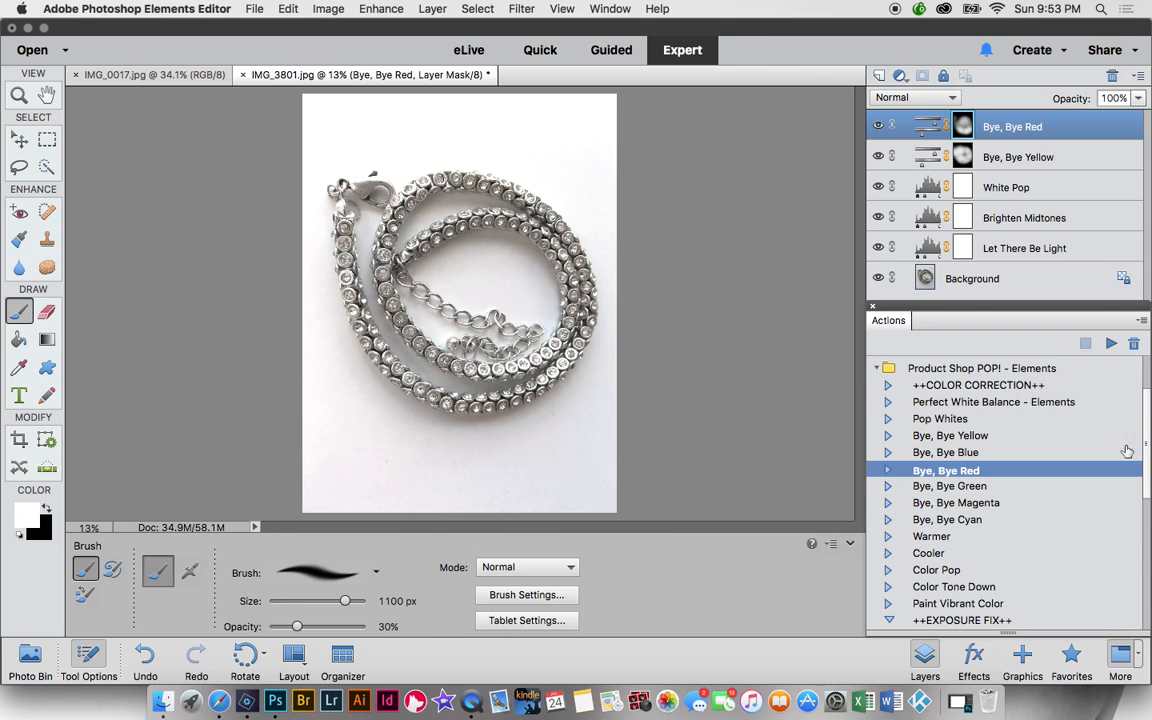
scroll(1147, 438, "down", 5)
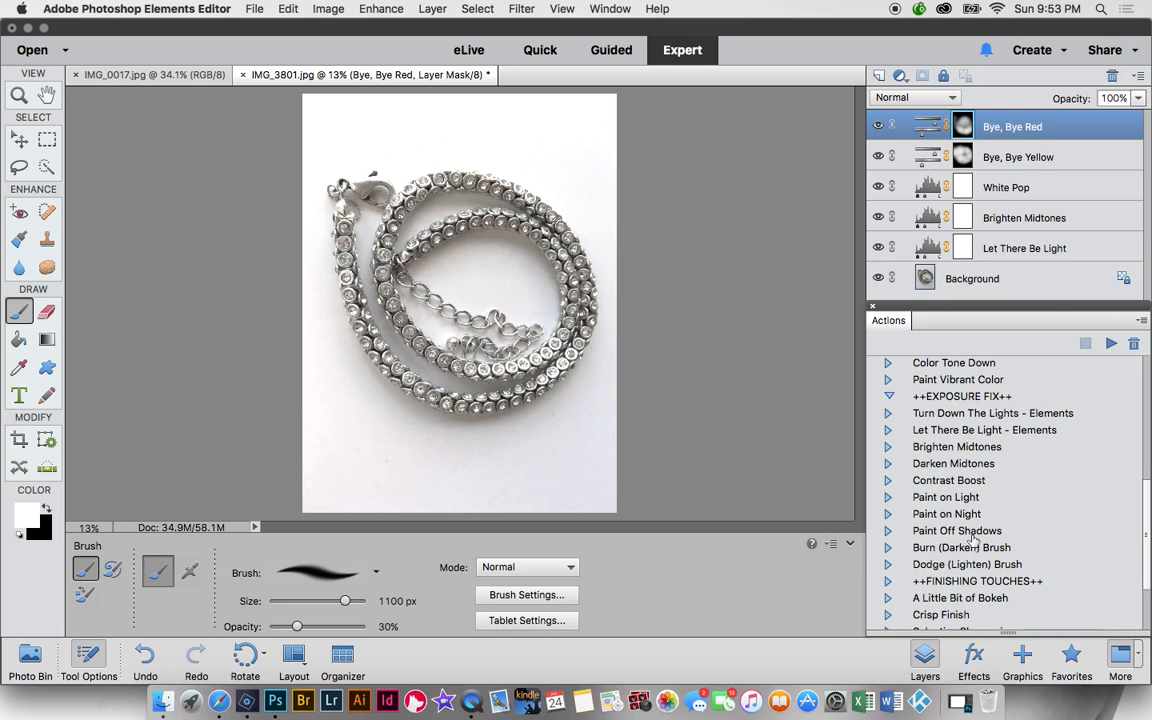
- Run Paint Off Shadows, decline flattening, and target its layer mask
left_click(970, 533)
left_click(1111, 343)
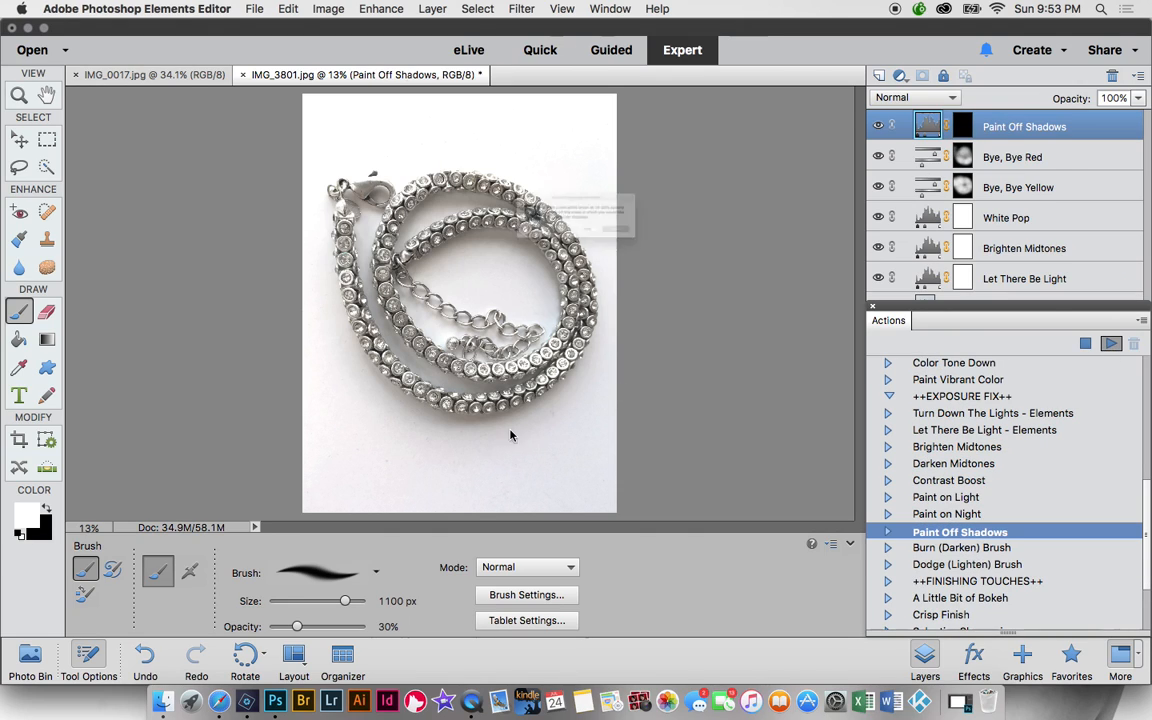
left_click(712, 258)
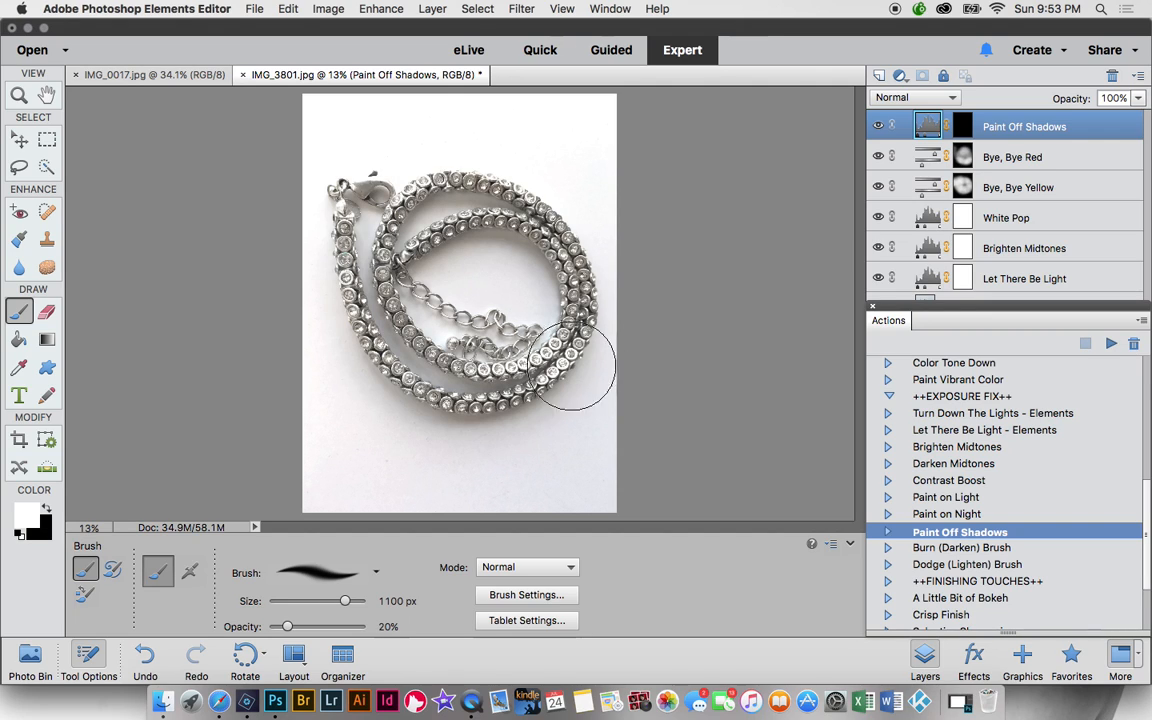
left_click(541, 461)
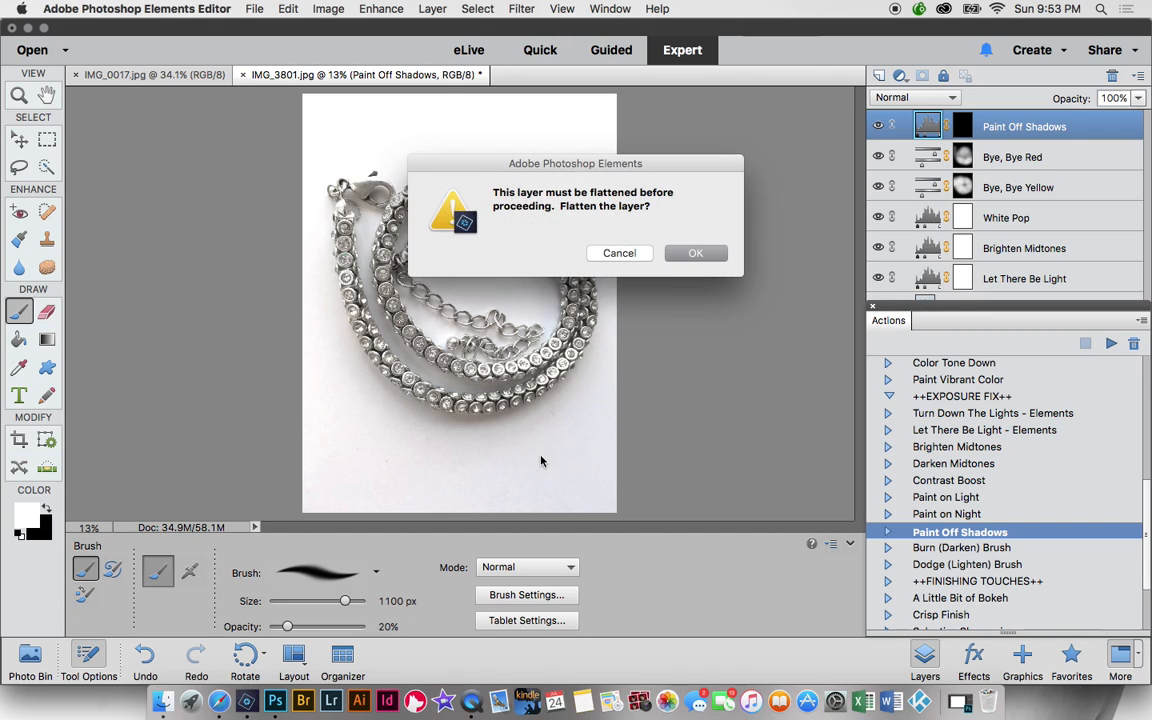
left_click(619, 253)
left_click(962, 130)
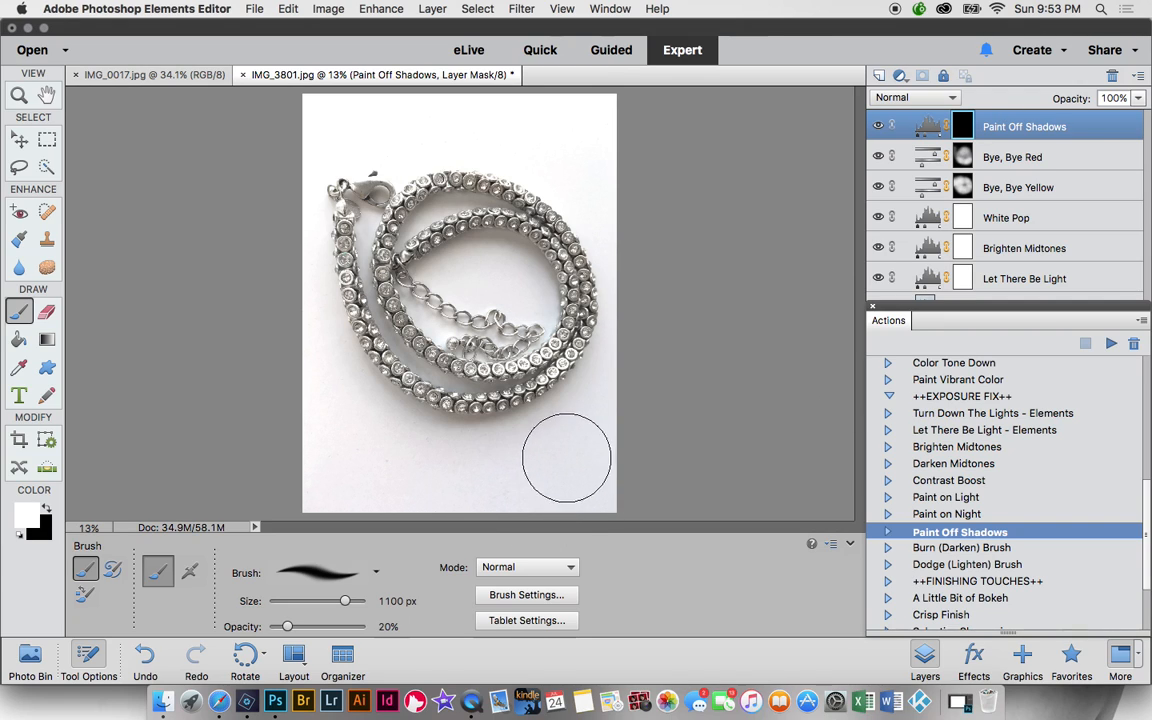
- Brush away shadows around the necklace with shrinking brush sizes (500, 200, 150, 80 px)
mouse_move(579, 486)
left_mouse_down()
mouse_move(493, 501)
mouse_move(382, 489)
mouse_move(352, 460)
mouse_move(347, 377)
mouse_move(336, 433)
left_mouse_up()
key("bracketleft")
key("bracketleft")
key("bracketleft")
key("bracketleft")
key("bracketleft")
key("bracketleft")
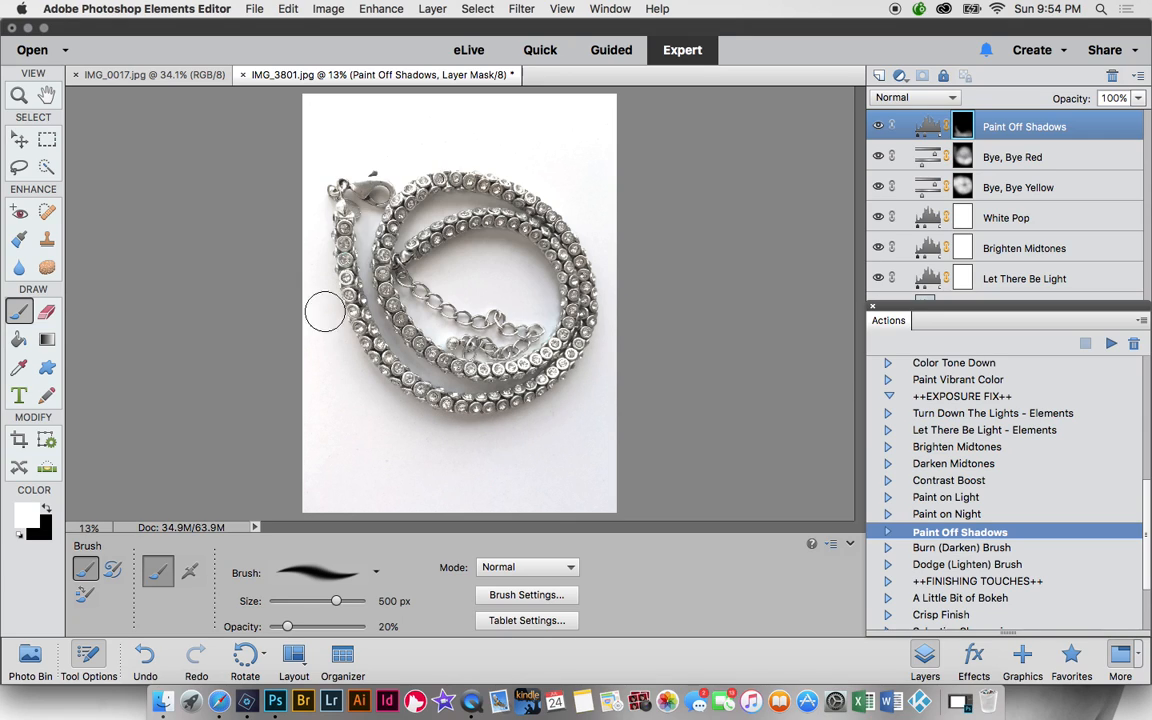
mouse_move(612, 408)
left_mouse_down()
mouse_move(624, 360)
mouse_move(616, 326)
mouse_move(506, 442)
mouse_move(414, 434)
mouse_move(357, 391)
left_mouse_up()
key("bracketleft")
key("bracketleft")
key("bracketleft")
key("bracketleft")
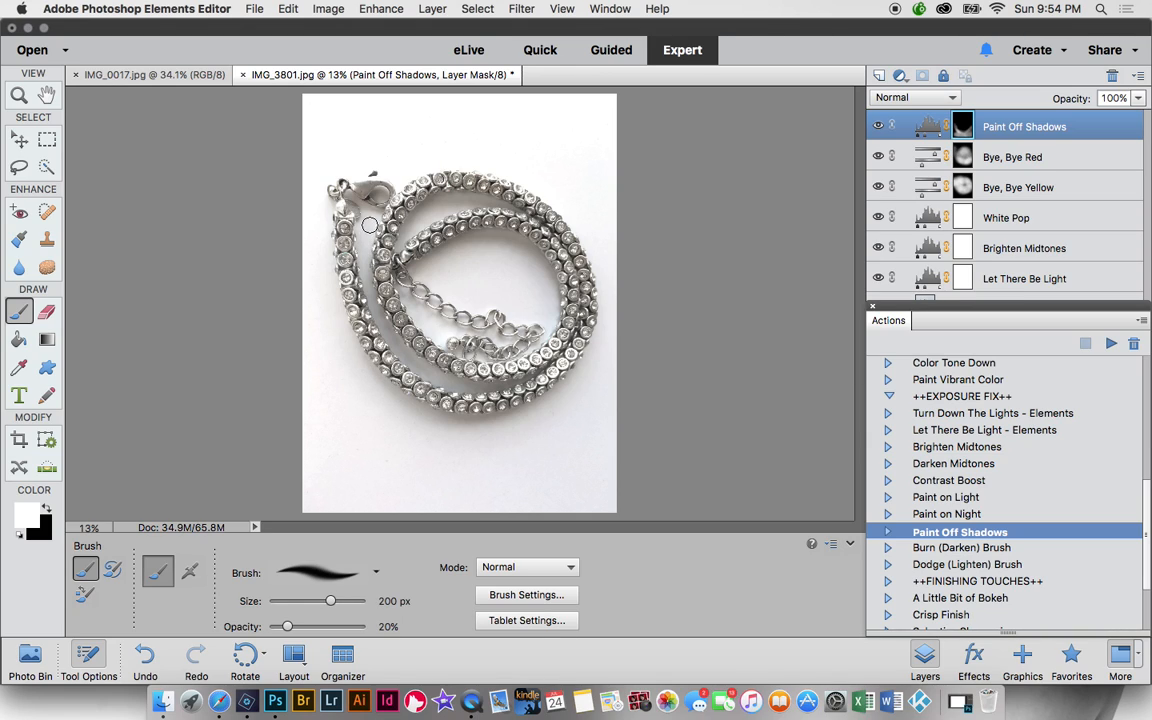
left_click_drag(369, 217, 365, 267)
key("bracketleft")
key("bracketleft")
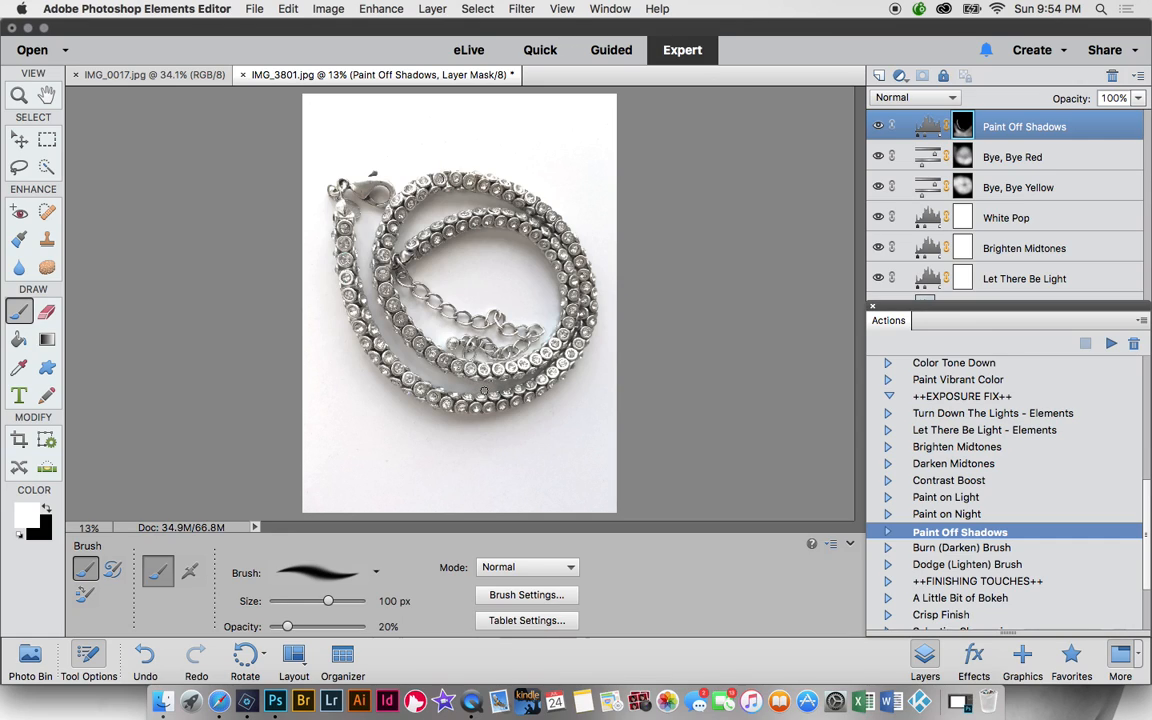
key("bracketleft")
key("bracketleft")
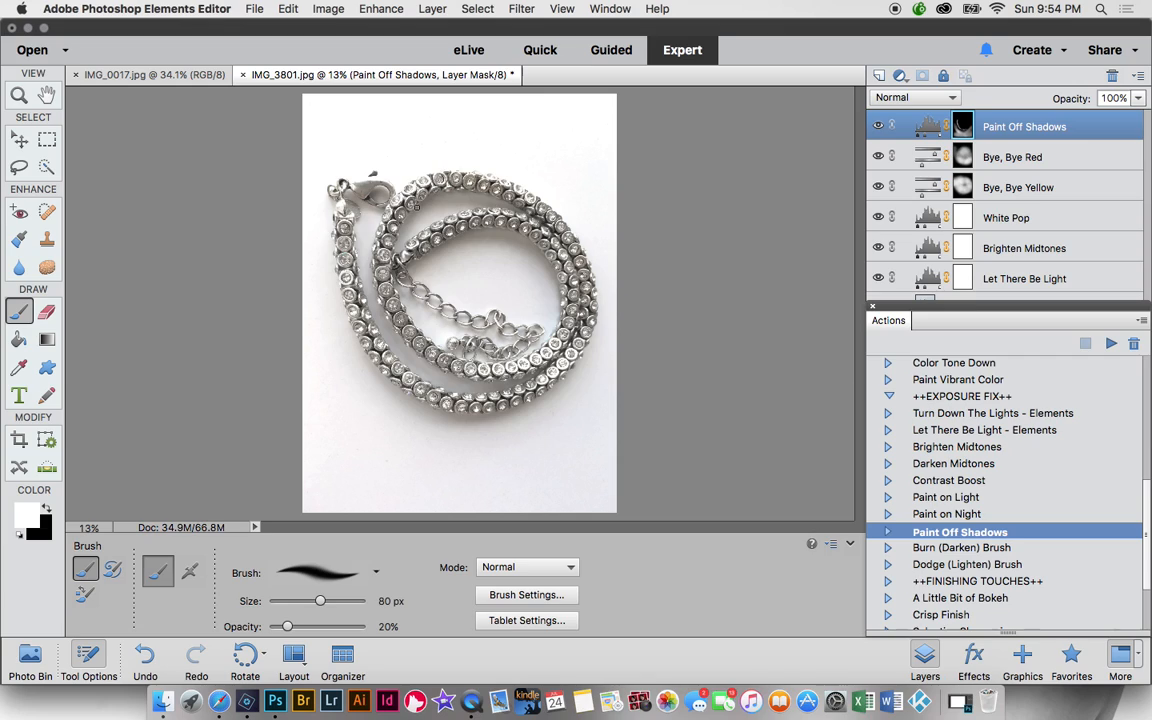
key("bracketright")
key("bracketright")
key("bracketright")
key("bracketright")
key("bracketright")
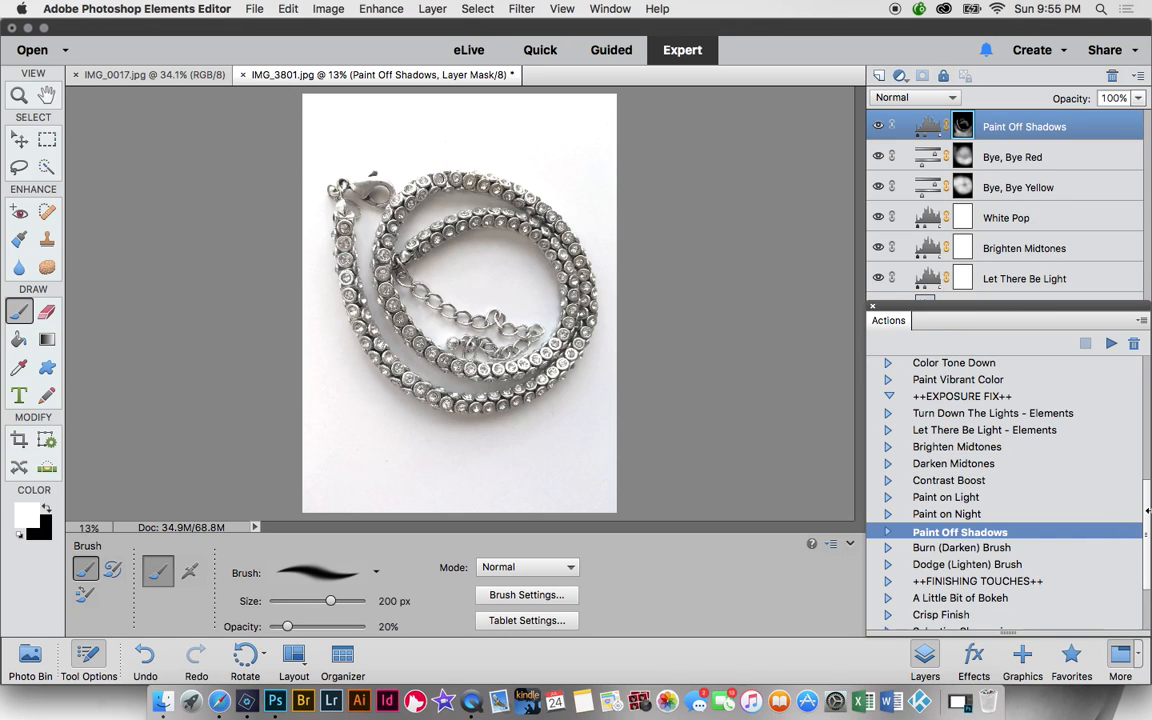
- Run the Selective Sharpening action to add its sharpening layer
left_click_drag(1148, 518, 1149, 553)
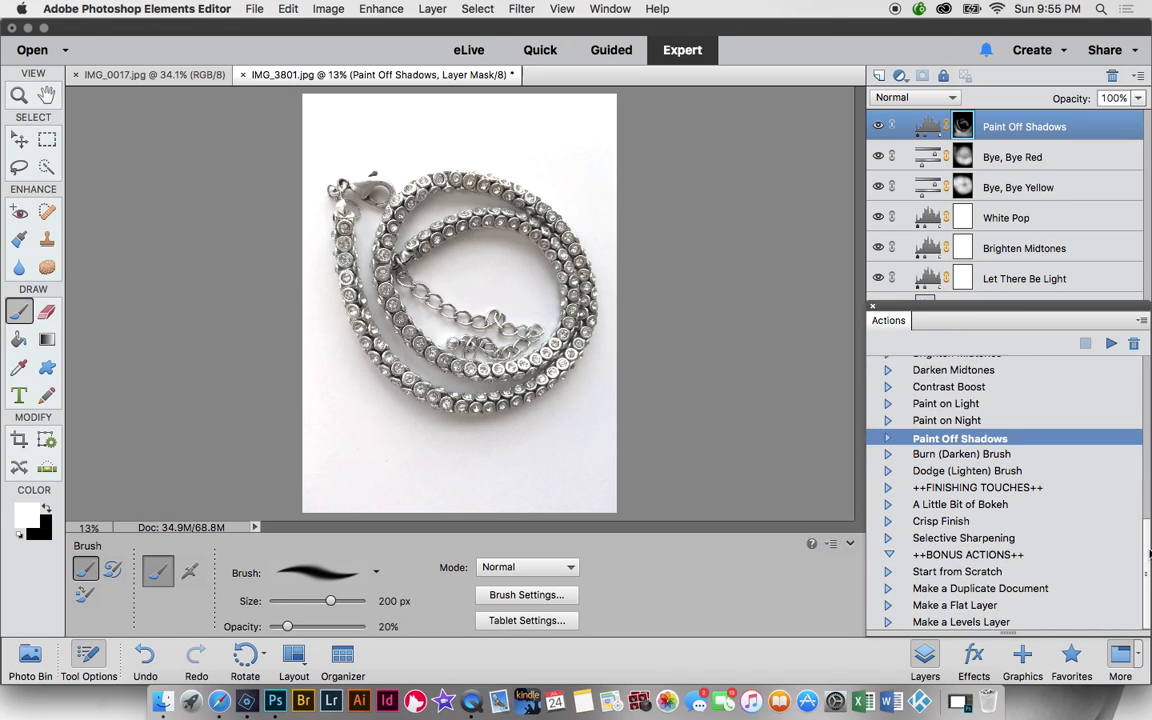
left_click(968, 540)
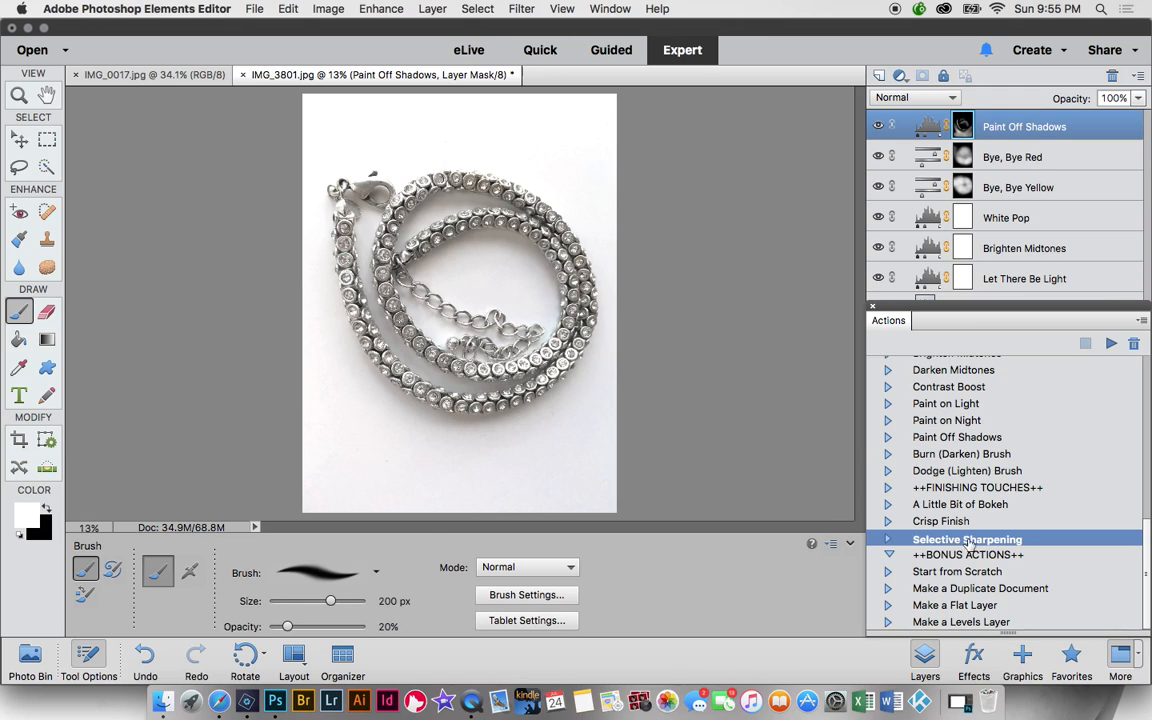
left_click(1110, 345)
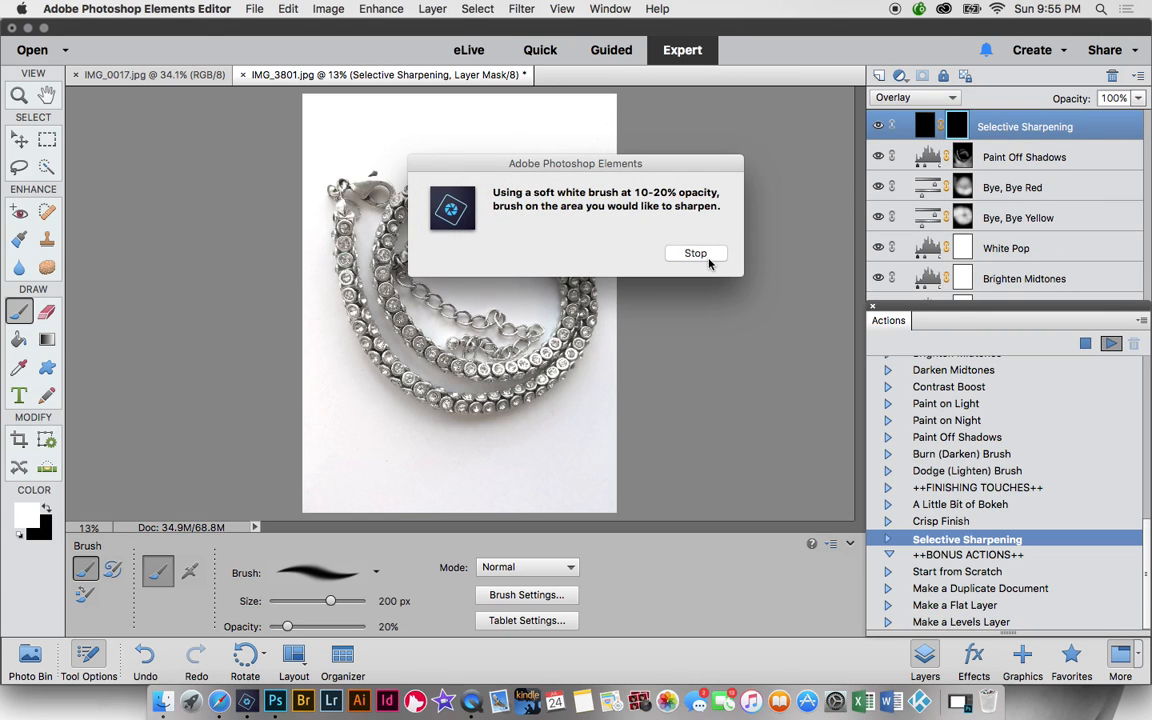
left_click(697, 254)
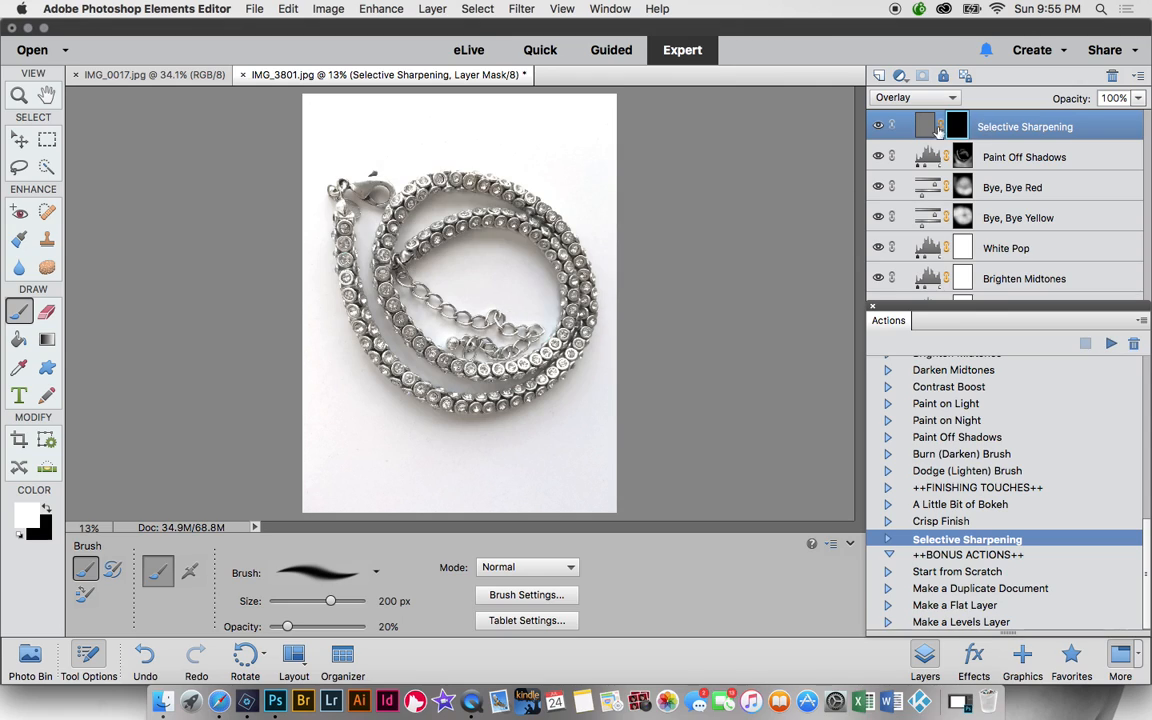
- Paint sharpening onto the necklace's left strand and a curved strand
left_click_drag(358, 309, 344, 257)
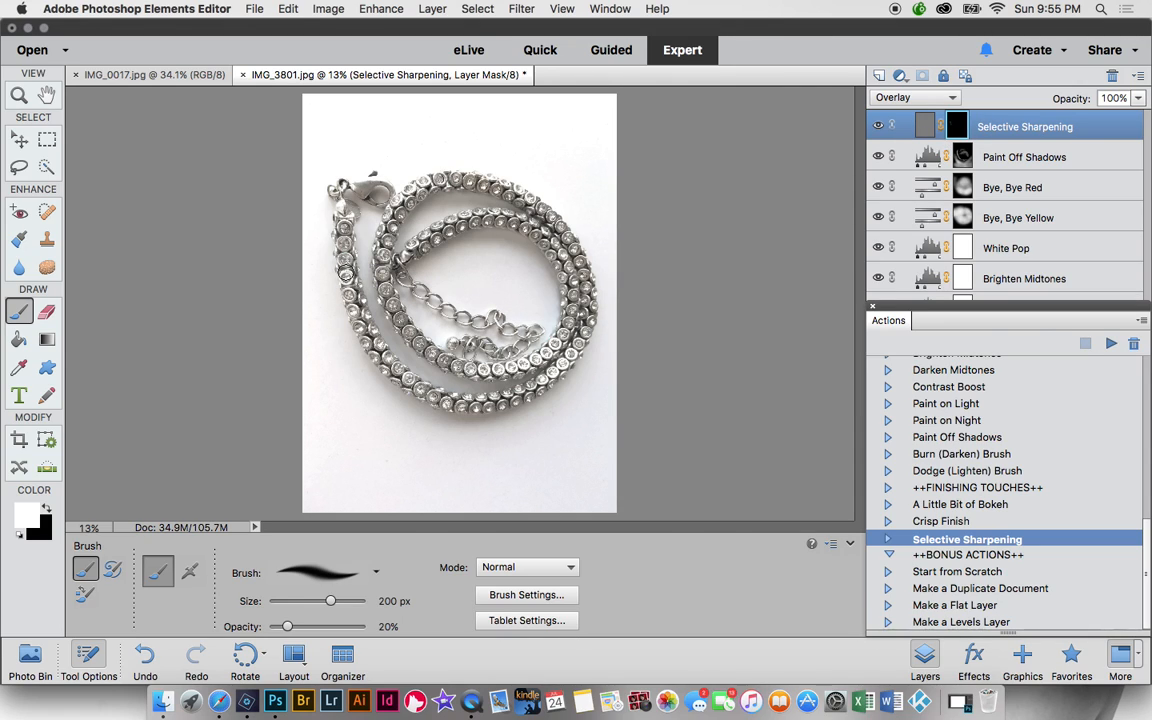
mouse_move(339, 310)
left_mouse_down()
mouse_move(378, 352)
mouse_move(409, 362)
mouse_move(484, 355)
mouse_move(518, 319)
mouse_move(530, 278)
mouse_move(519, 242)
left_mouse_up()
left_click_drag(427, 360, 468, 368)
- Run the Crisp Finish action to add its 50% opacity overlay layer
left_click(935, 521)
left_click(1112, 344)
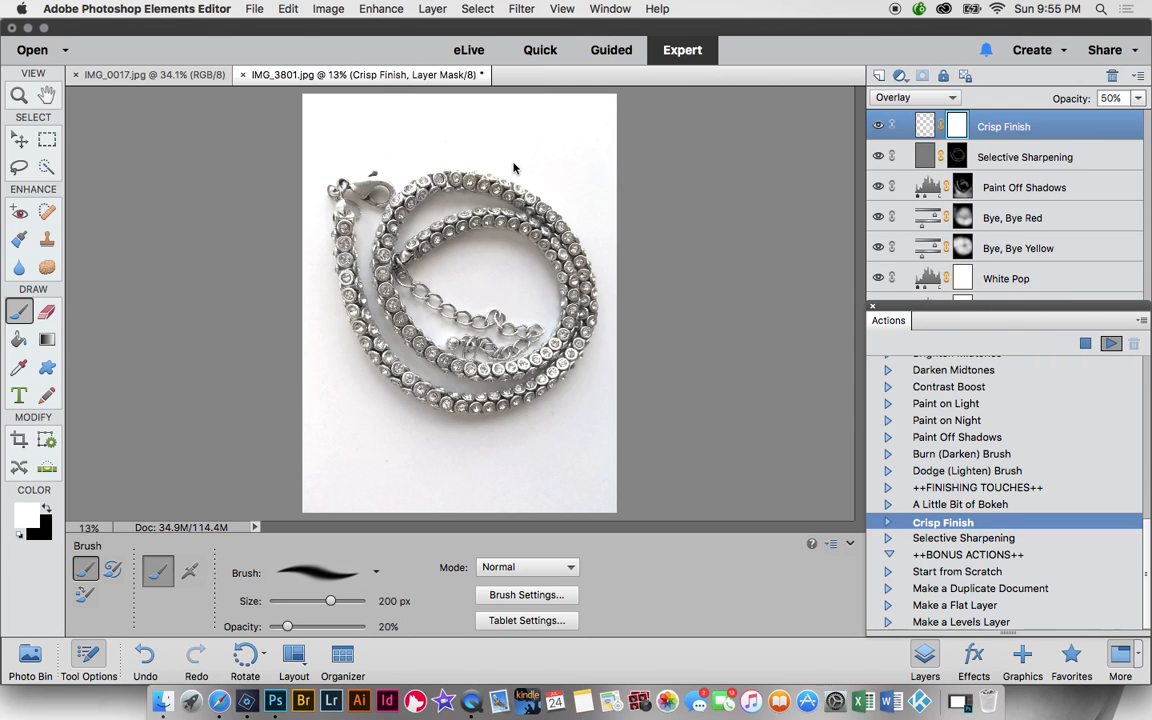
left_click(713, 256)
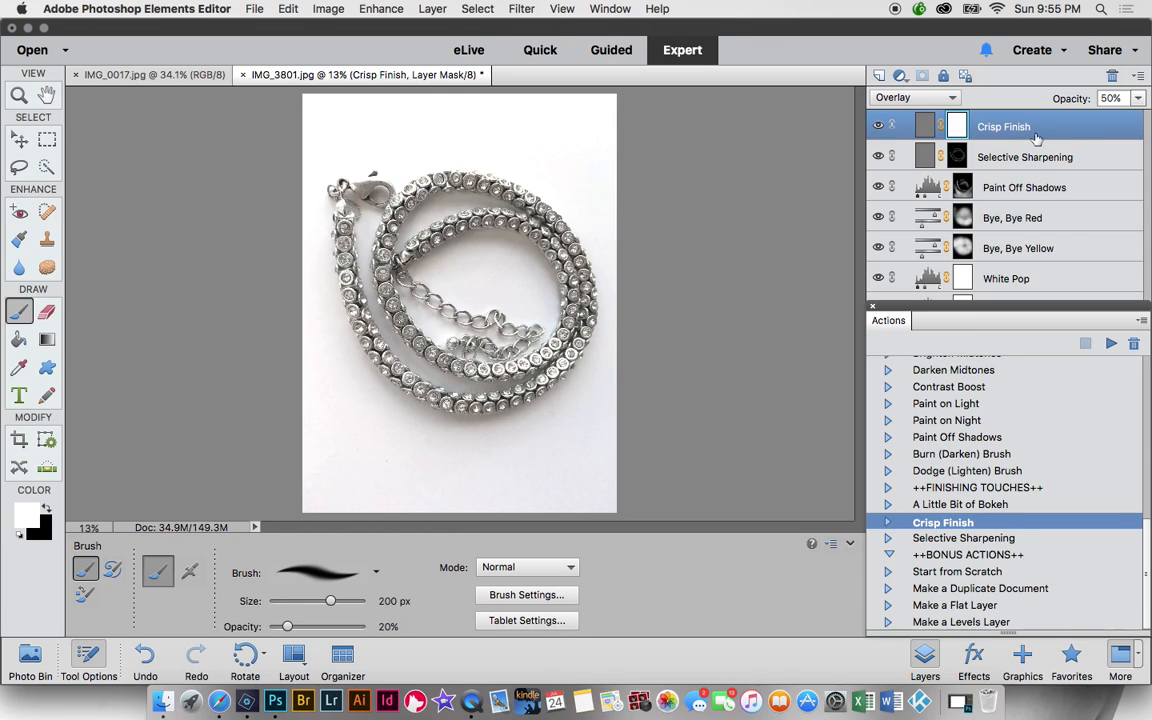
left_click(990, 607)
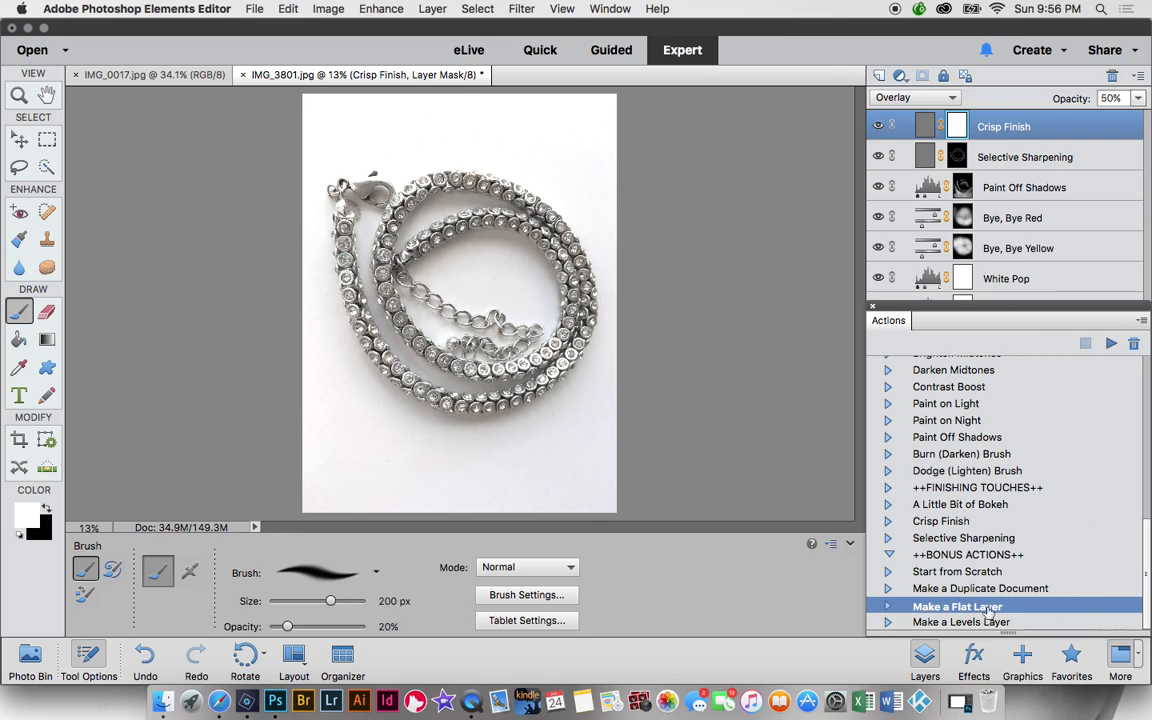
- Run Make a Flat Layer and float the Actions panel so all layers show
left_click(1111, 344)
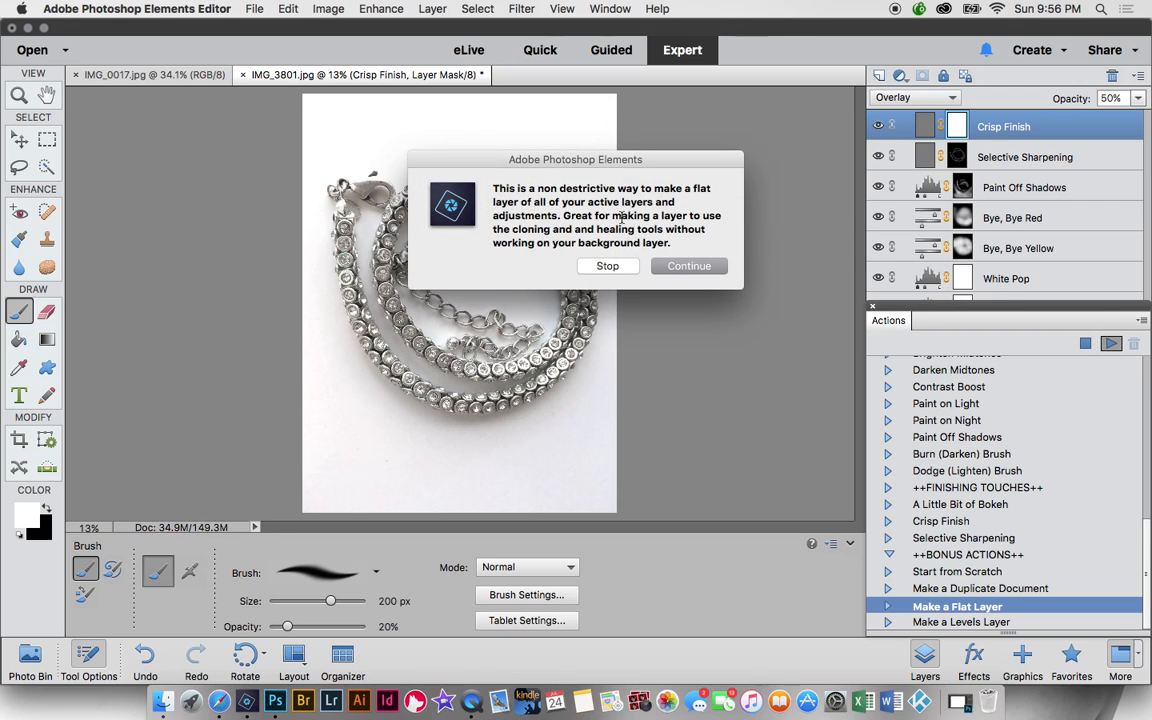
left_click(670, 268)
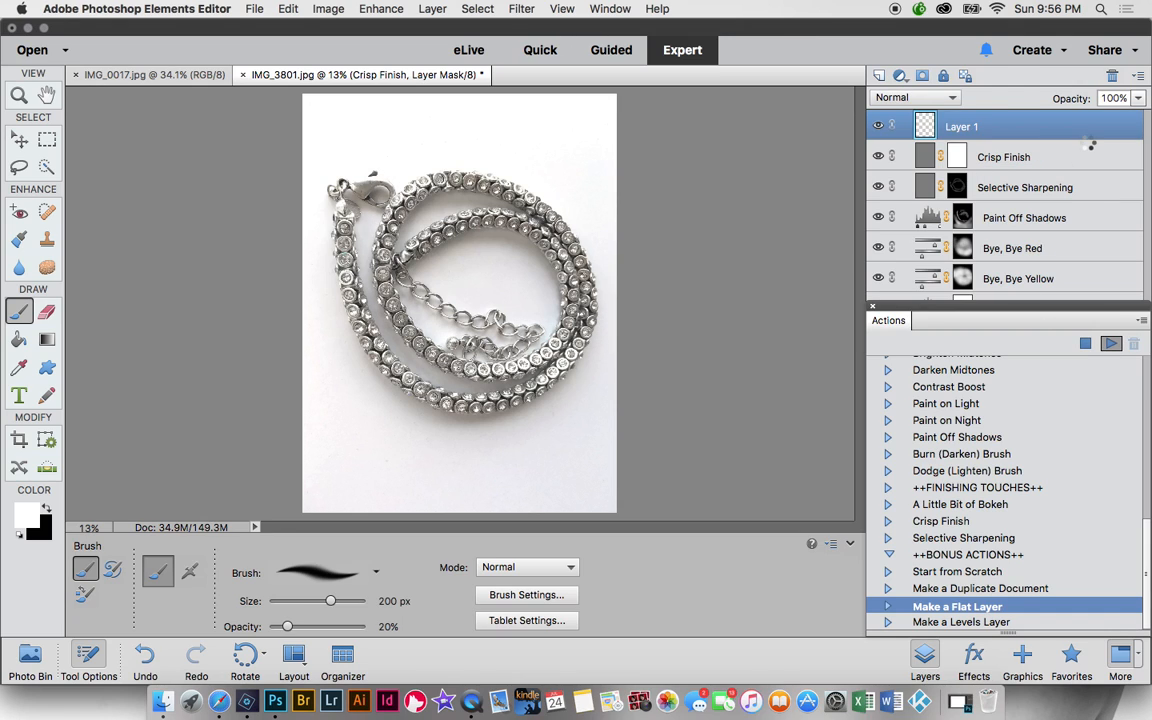
left_click_drag(924, 314, 624, 450)
- Hide all adjustment layers beneath, then toggle the Flat Layer off and on to compare
left_click(878, 187)
left_click(878, 218)
left_click(878, 248)
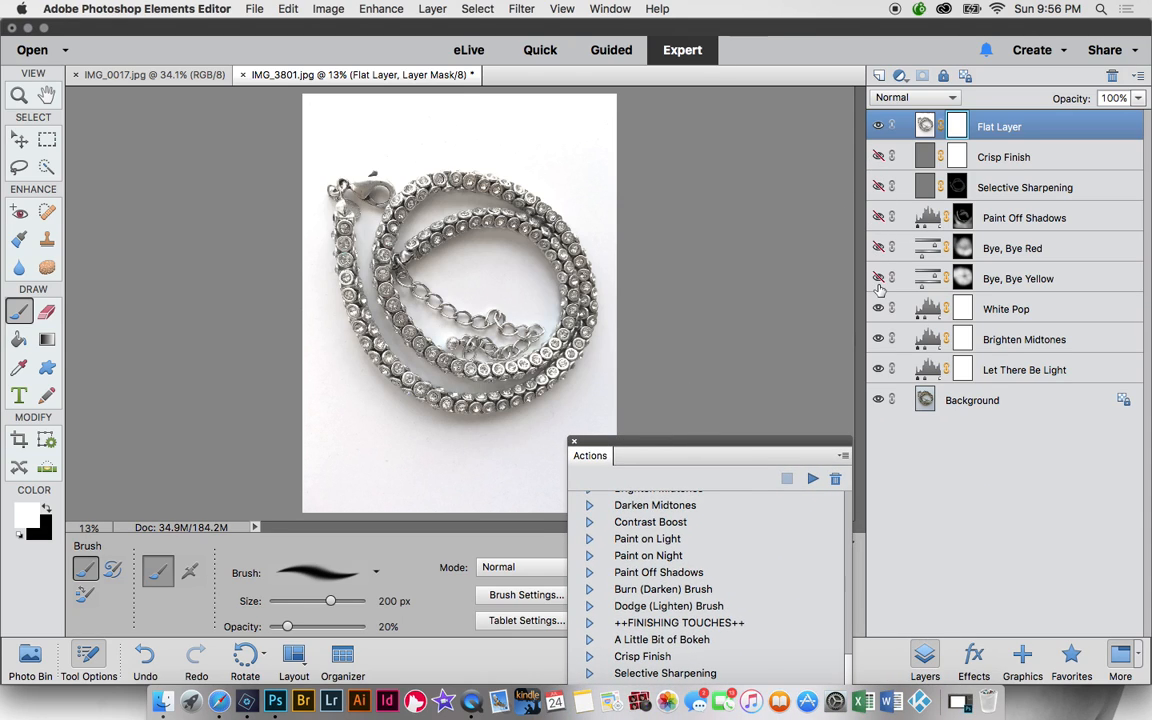
left_click(878, 309)
left_click(878, 339)
left_click(878, 370)
left_click(877, 126)
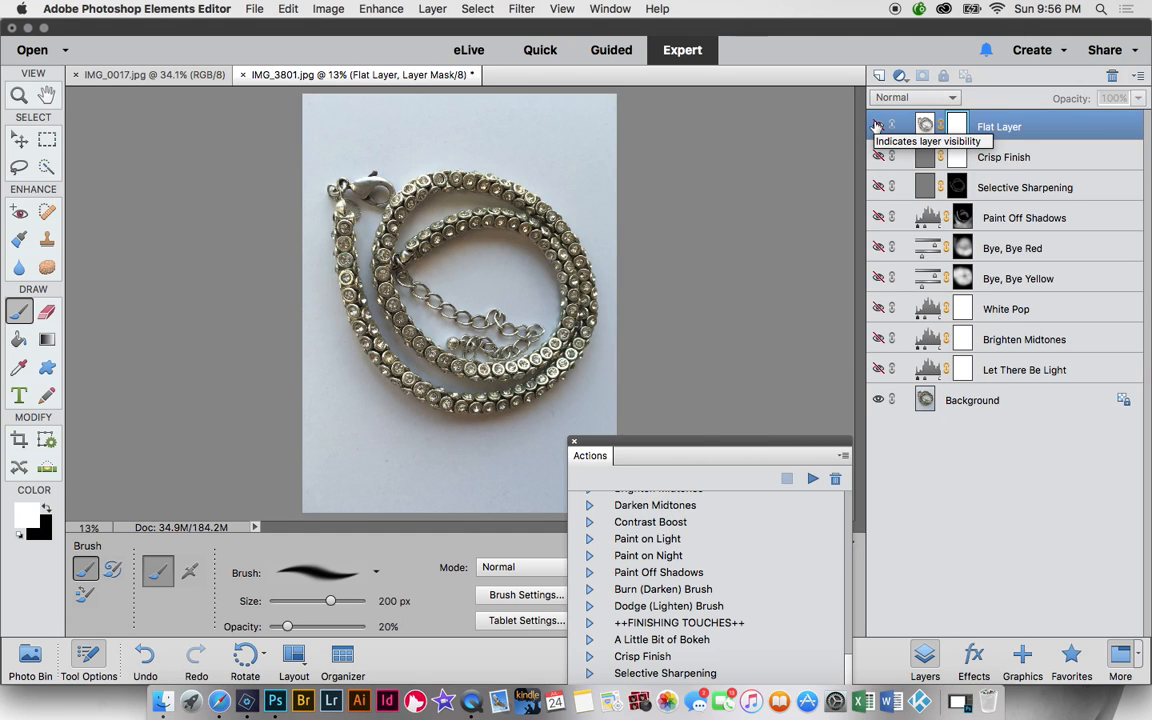
left_click(878, 128)
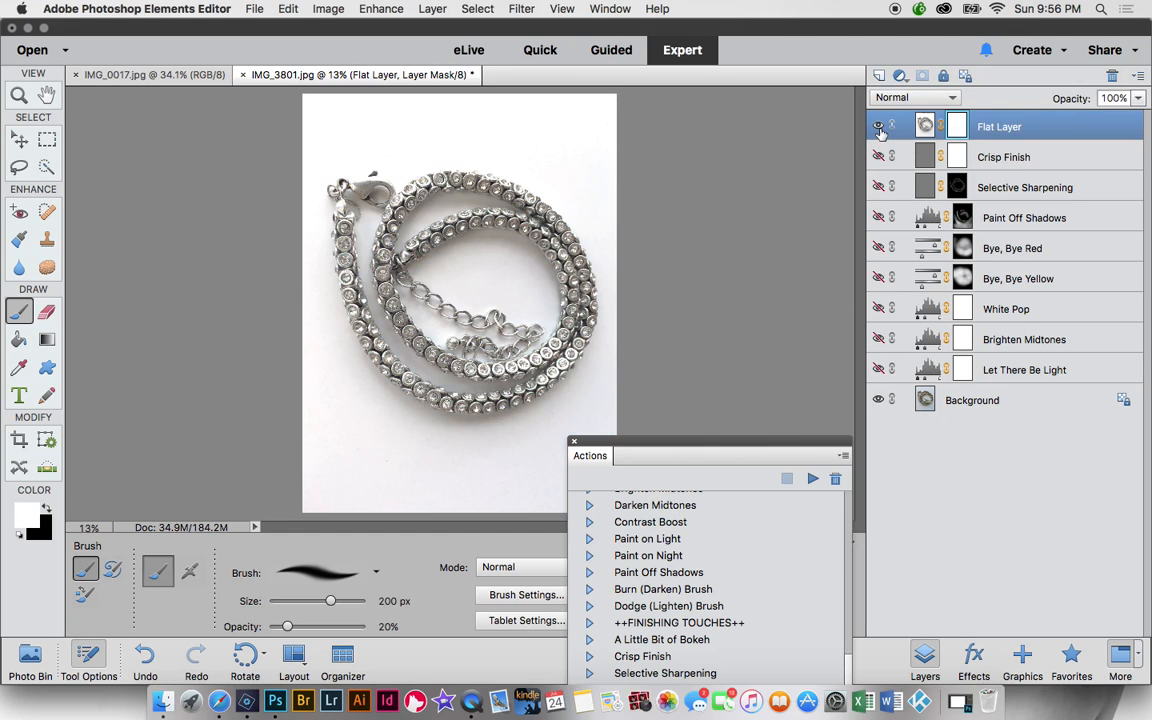